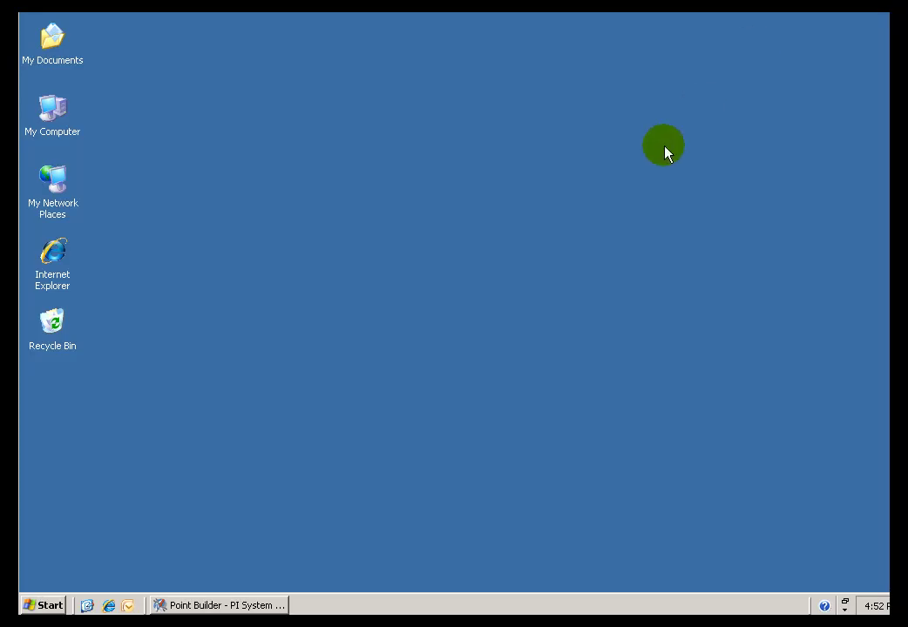
Launch PI System Explorer on the Training Sample database, then browse and dismiss the All Programs > PI System menu
{"action": "left_click", "coordinate": [48, 606]}
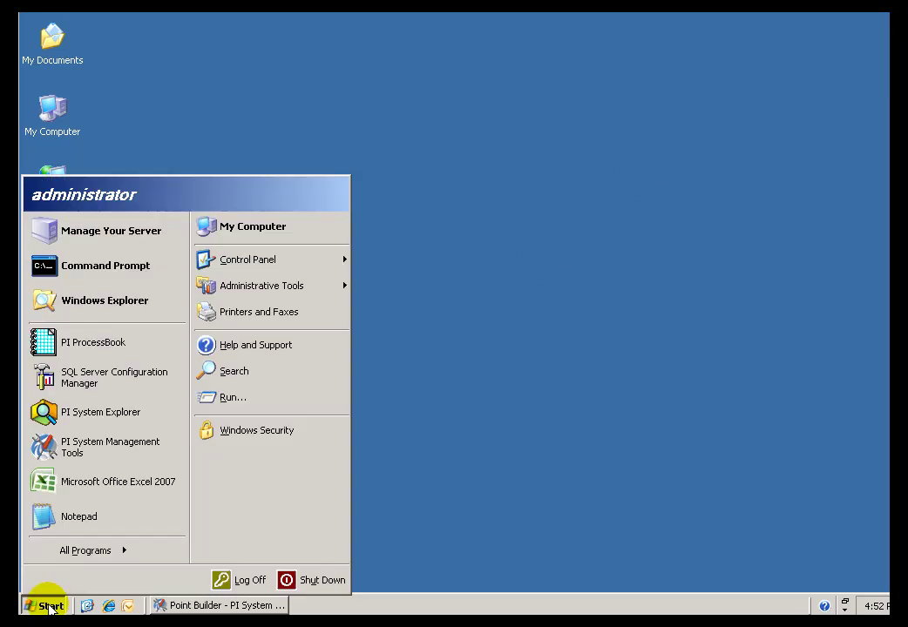
{"action": "left_click", "coordinate": [91, 413]}
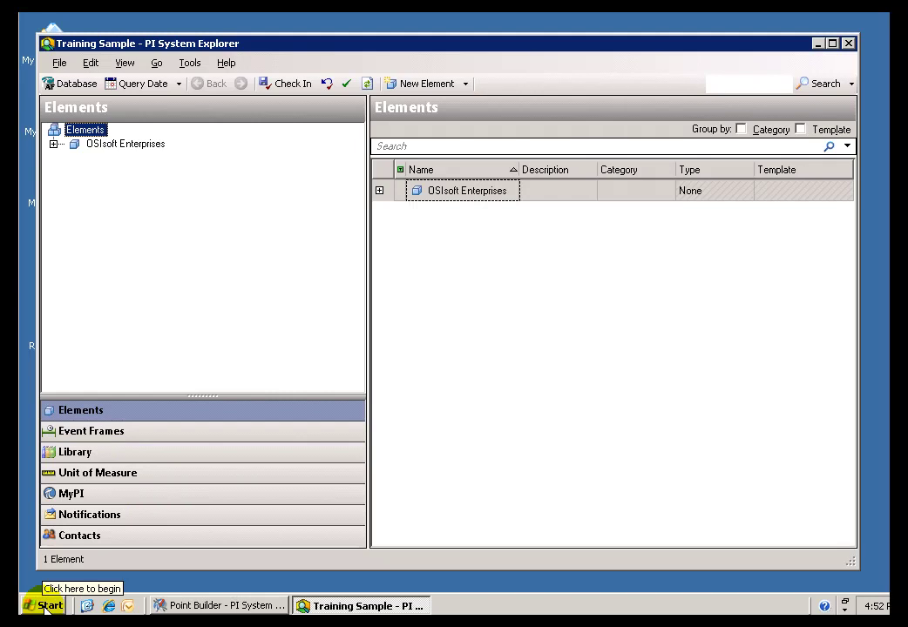
{"action": "left_click", "coordinate": [45, 607]}
{"action": "mouse_move", "coordinate": [80, 550]}
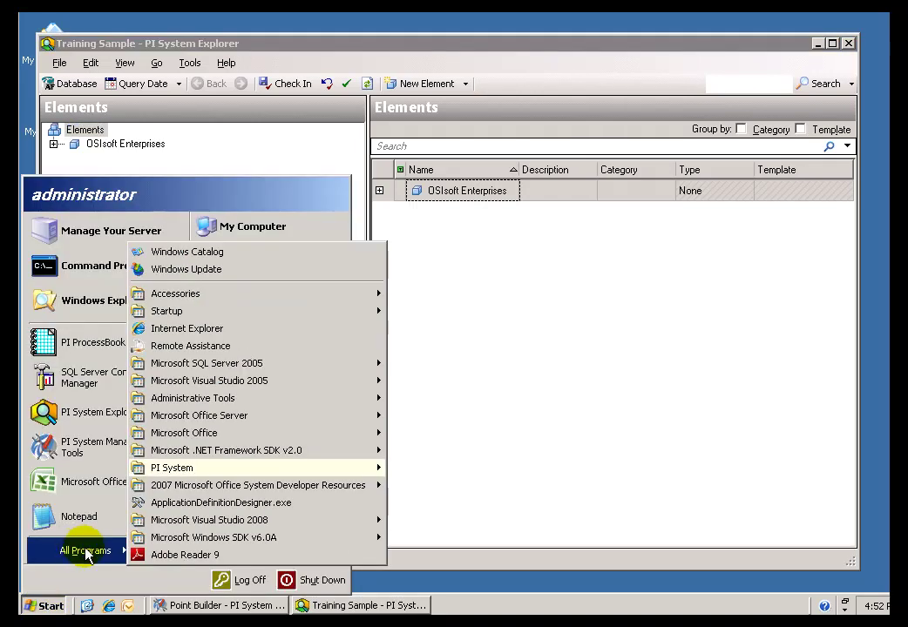
{"action": "mouse_move", "coordinate": [359, 473]}
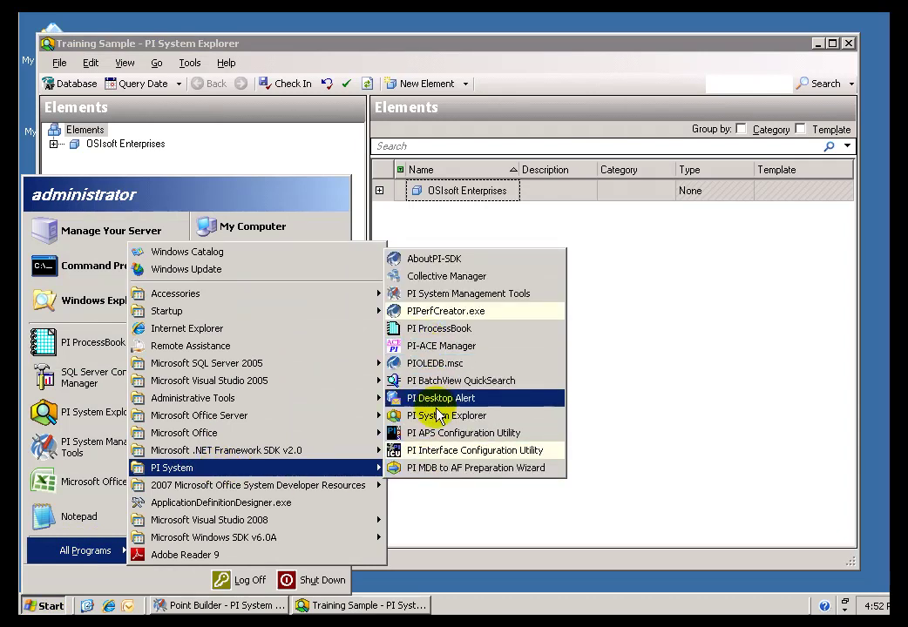
{"action": "left_click", "coordinate": [421, 52]}
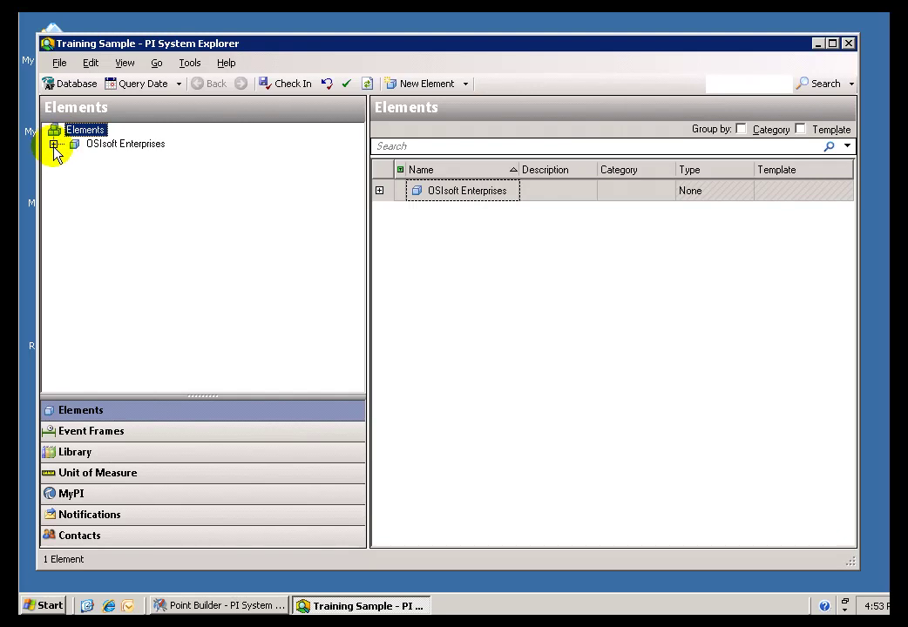
Expand OSIsoft Enterprises > Division > Chemicals Division > Houston and browse the pumps under 00 - Equipment List
{"action": "left_click", "coordinate": [53, 145]}
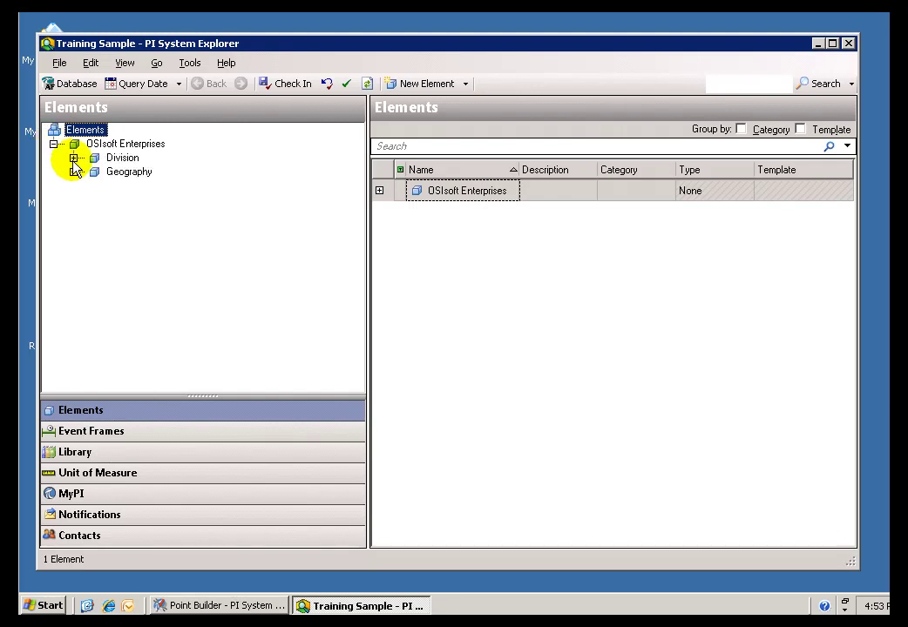
{"action": "left_click", "coordinate": [73, 159]}
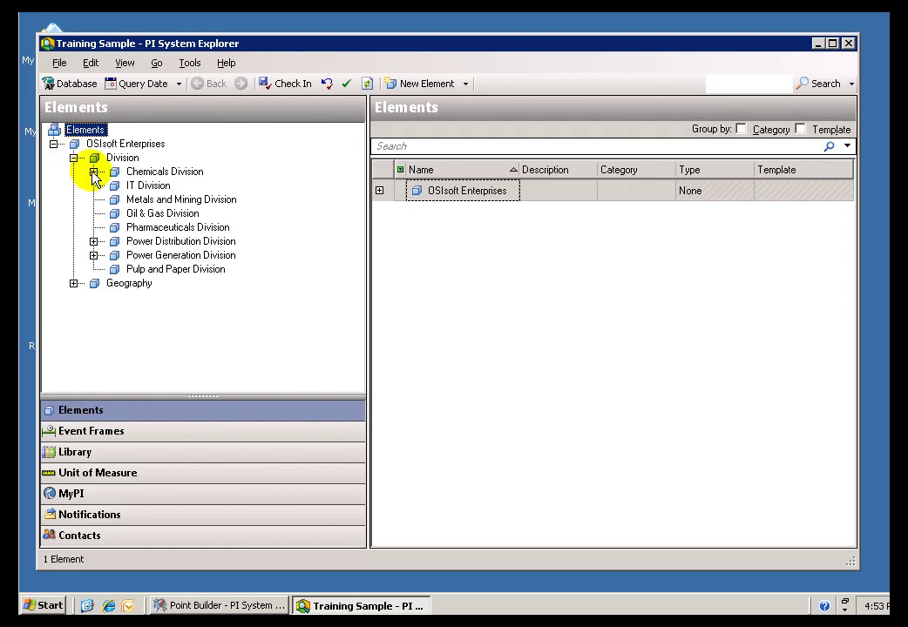
{"action": "left_click", "coordinate": [93, 172]}
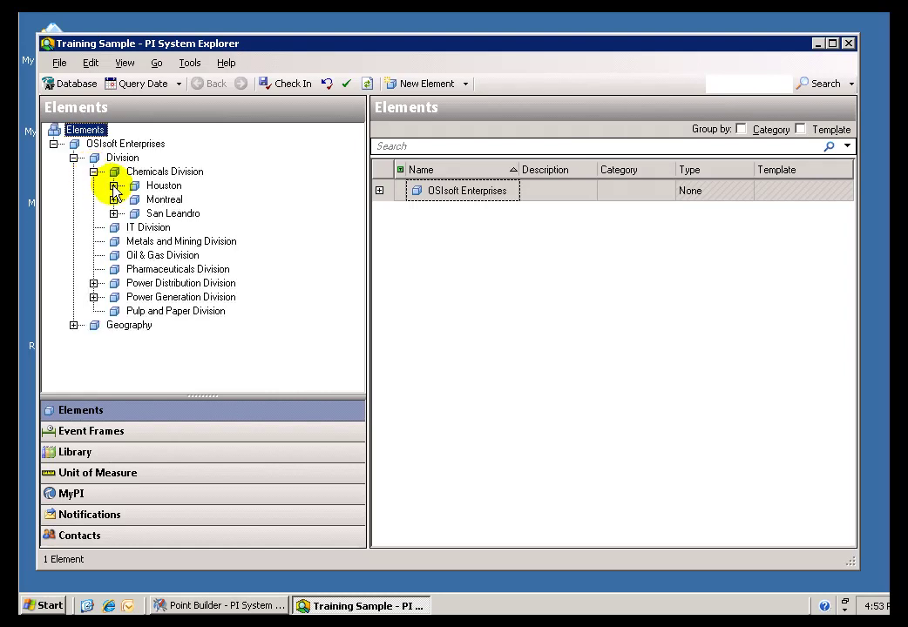
{"action": "left_click", "coordinate": [113, 186]}
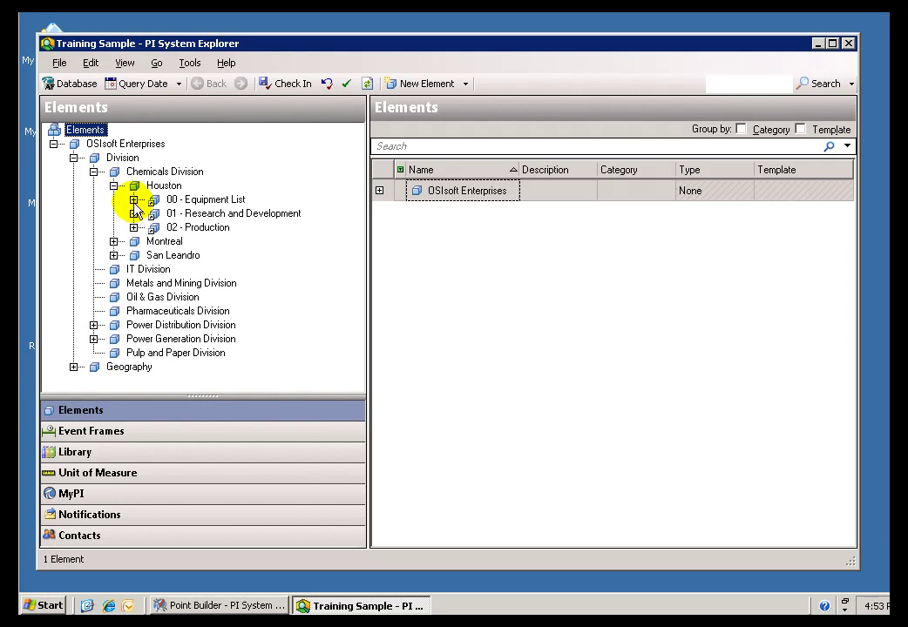
{"action": "left_click", "coordinate": [134, 200]}
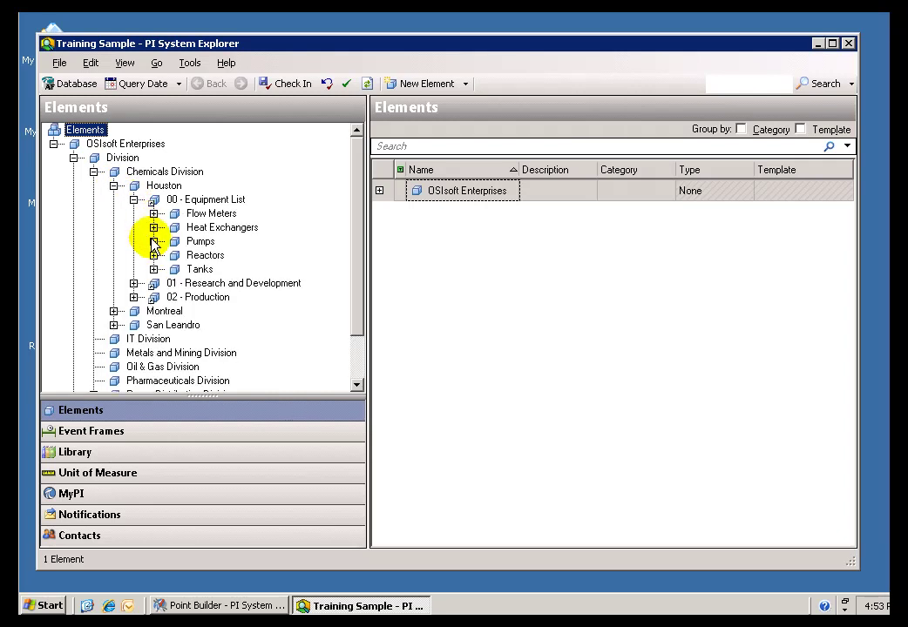
{"action": "left_click", "coordinate": [153, 241]}
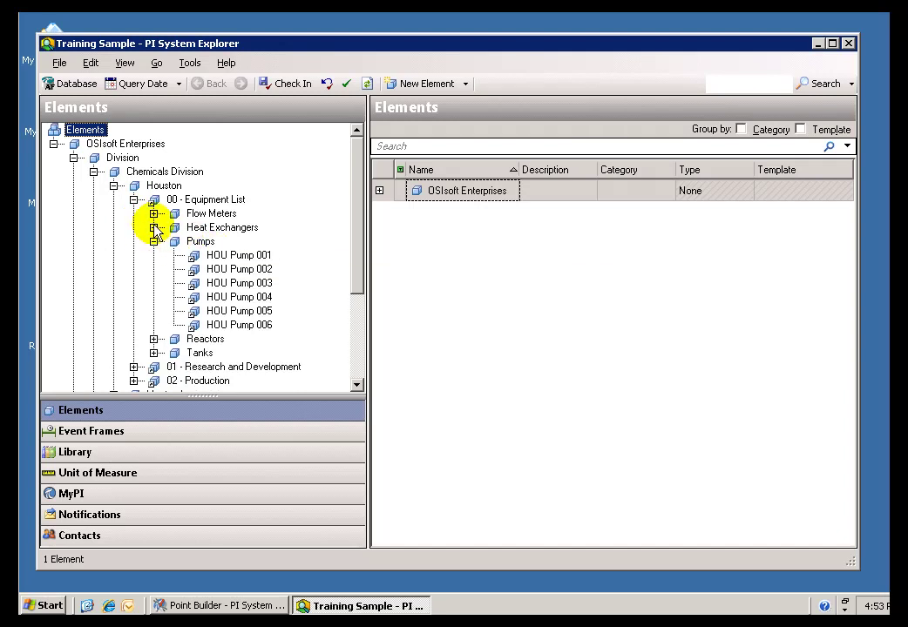
{"action": "left_click", "coordinate": [134, 200]}
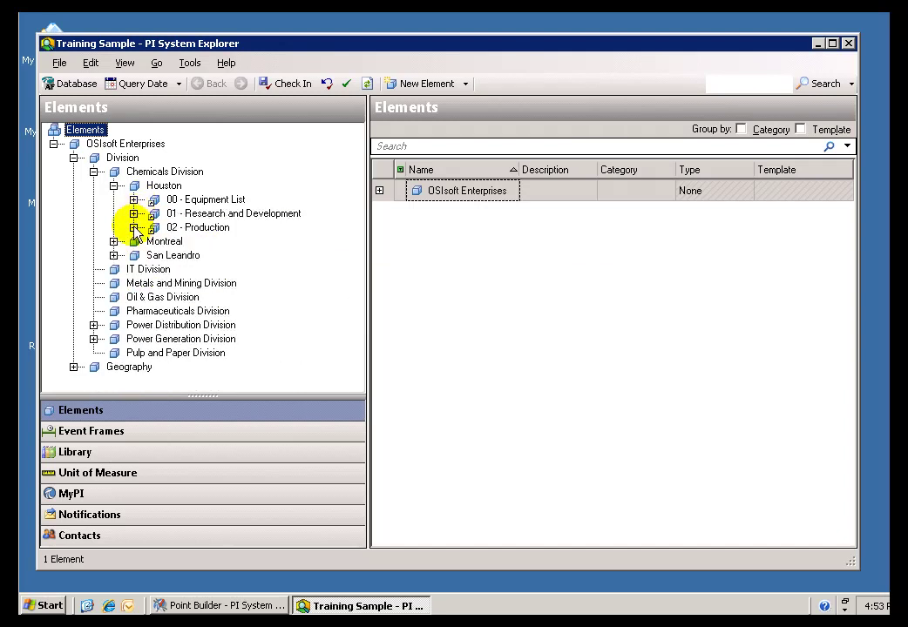
Expand Houston's 02 - Production > Mixing Room to list its flow meters, pumps and tanks
{"action": "left_click", "coordinate": [134, 227]}
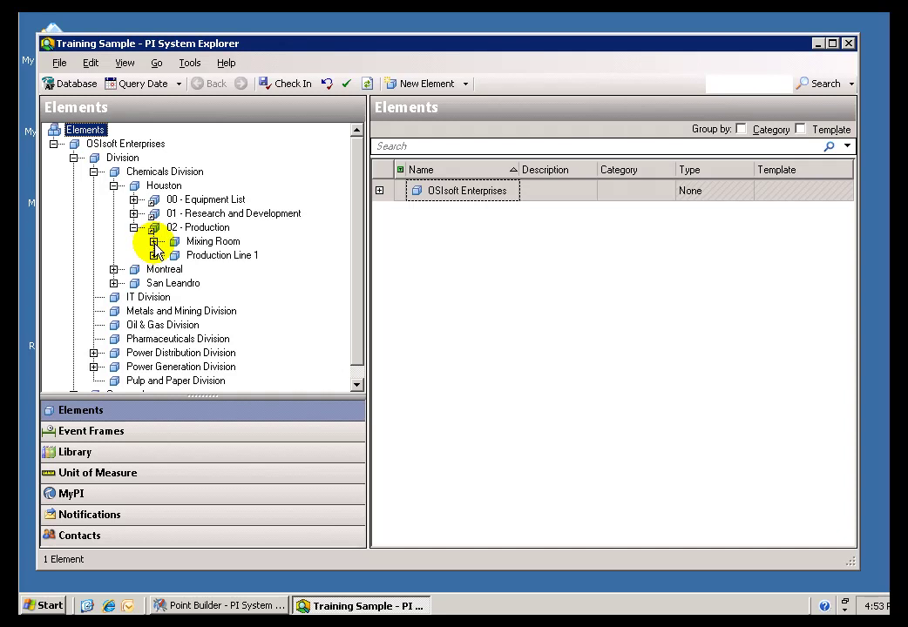
{"action": "left_click", "coordinate": [154, 243]}
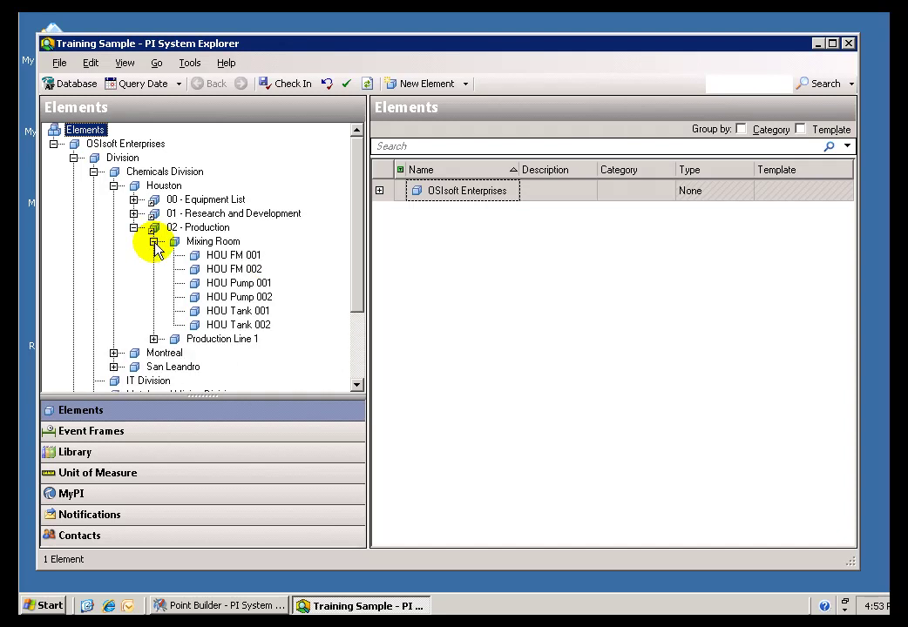
{"action": "left_click", "coordinate": [133, 199]}
{"action": "left_click", "coordinate": [134, 200]}
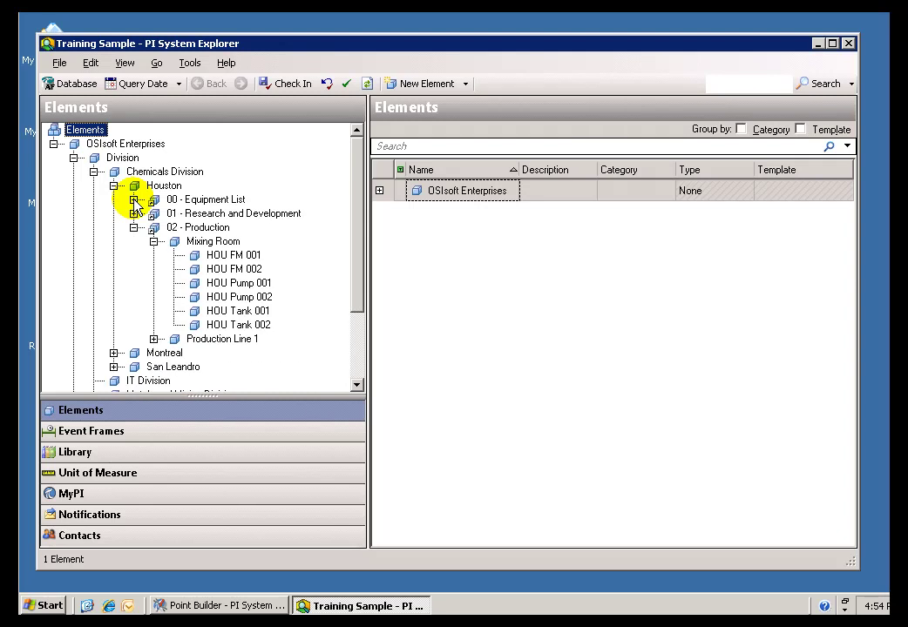
Select HOU Pump 001 and show its attribute list
{"action": "left_click", "coordinate": [220, 284]}
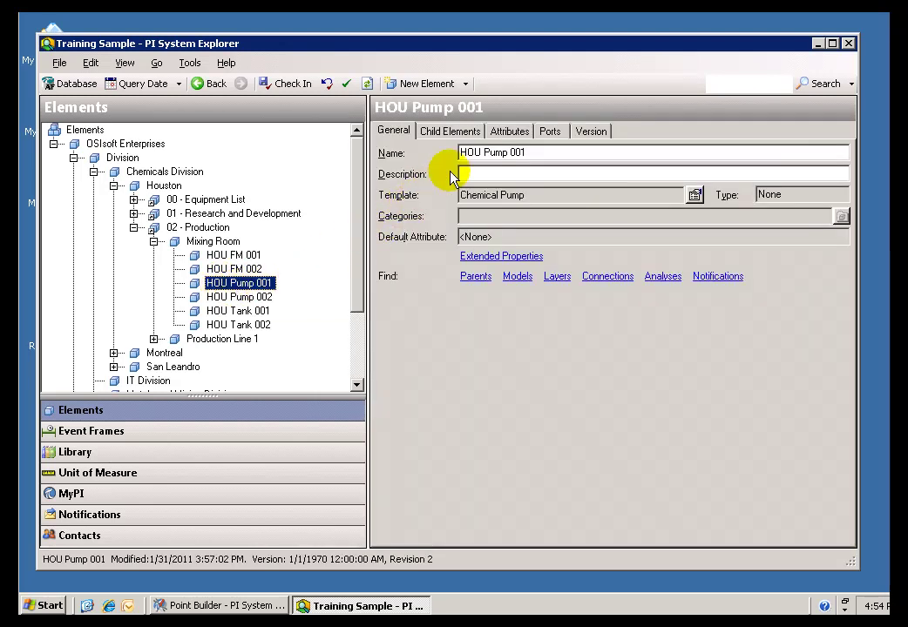
{"action": "left_click_drag", "start_coordinate": [535, 153], "coordinate": [445, 155]}
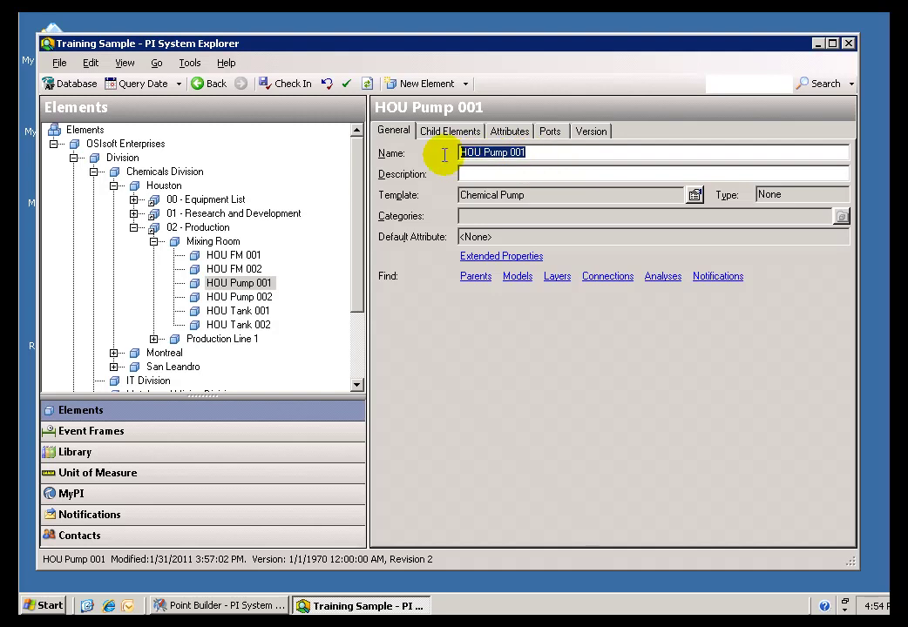
{"action": "left_click", "coordinate": [507, 135]}
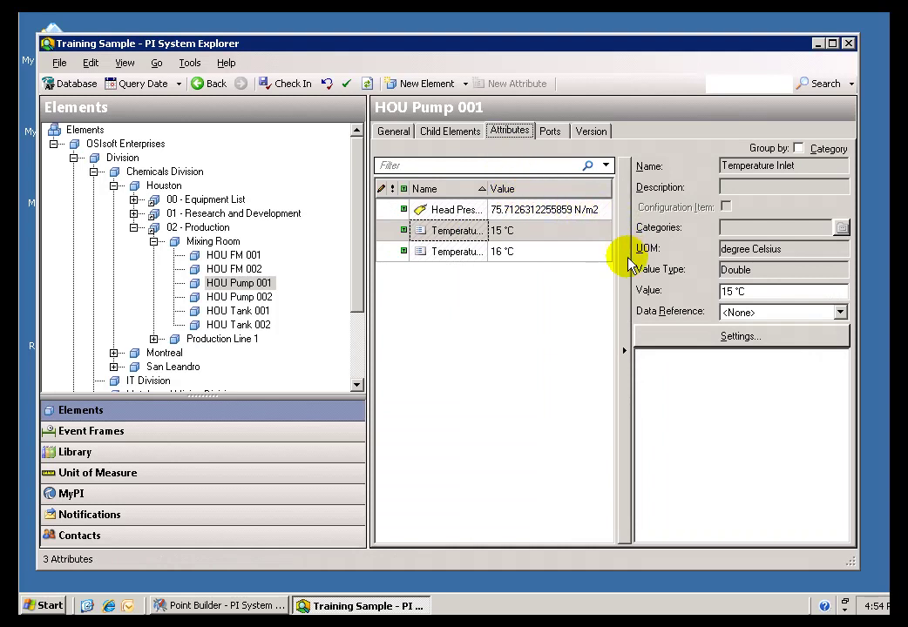
Inspect Head Pressure's PI Point reference path, highlighting its point name and server address
{"action": "left_click", "coordinate": [519, 217]}
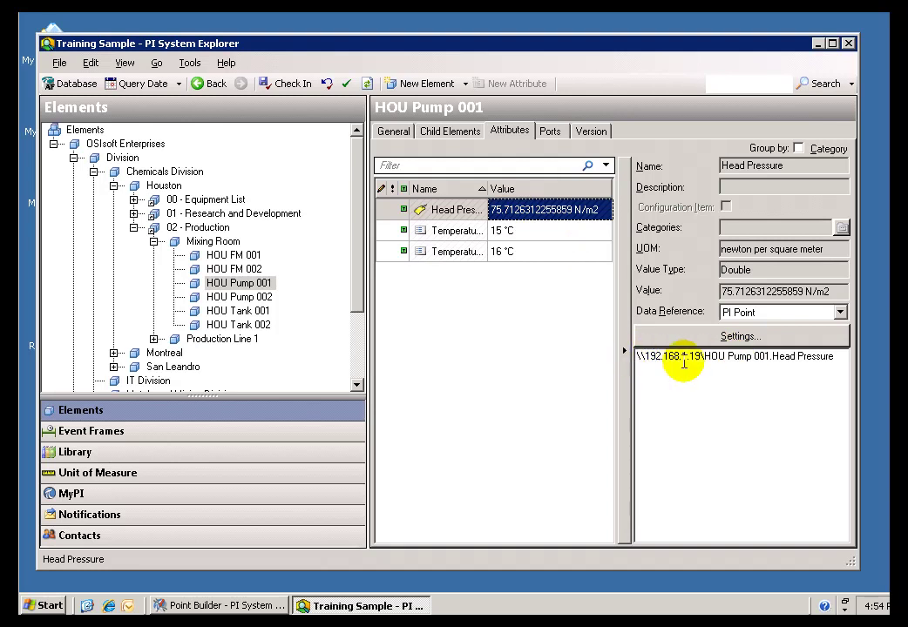
{"action": "left_click_drag", "start_coordinate": [704, 357], "coordinate": [832, 358]}
{"action": "left_click_drag", "start_coordinate": [700, 358], "coordinate": [645, 358]}
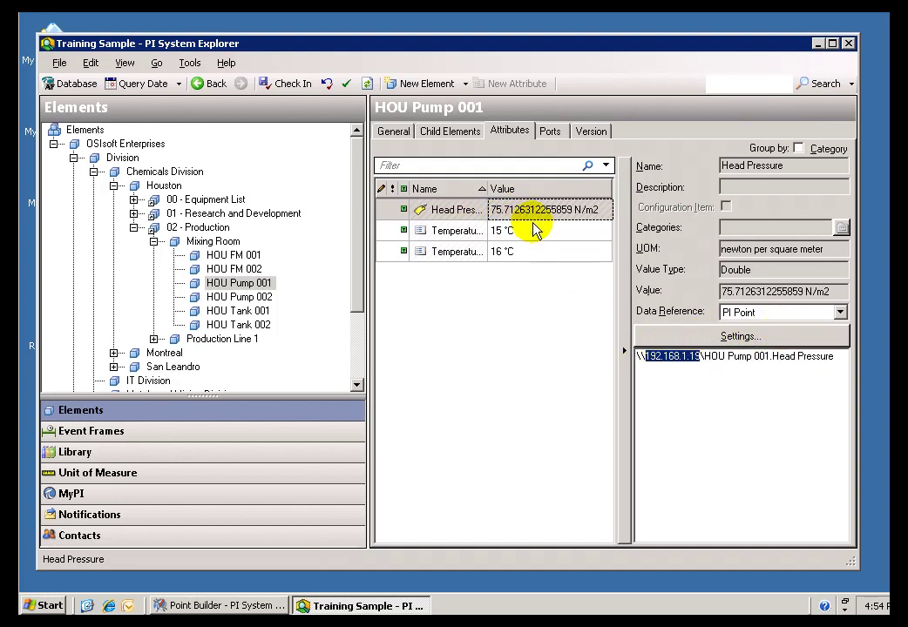
{"action": "mouse_move", "coordinate": [507, 220]}
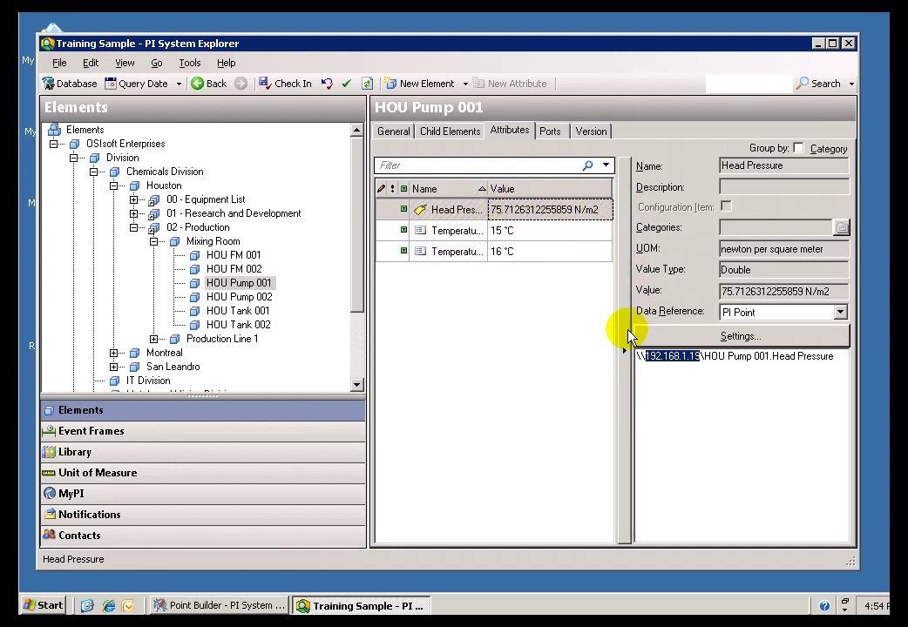
Hide the details pane and select the Temperature Inlet and Temperature Outlet attributes
{"action": "left_click", "coordinate": [624, 350]}
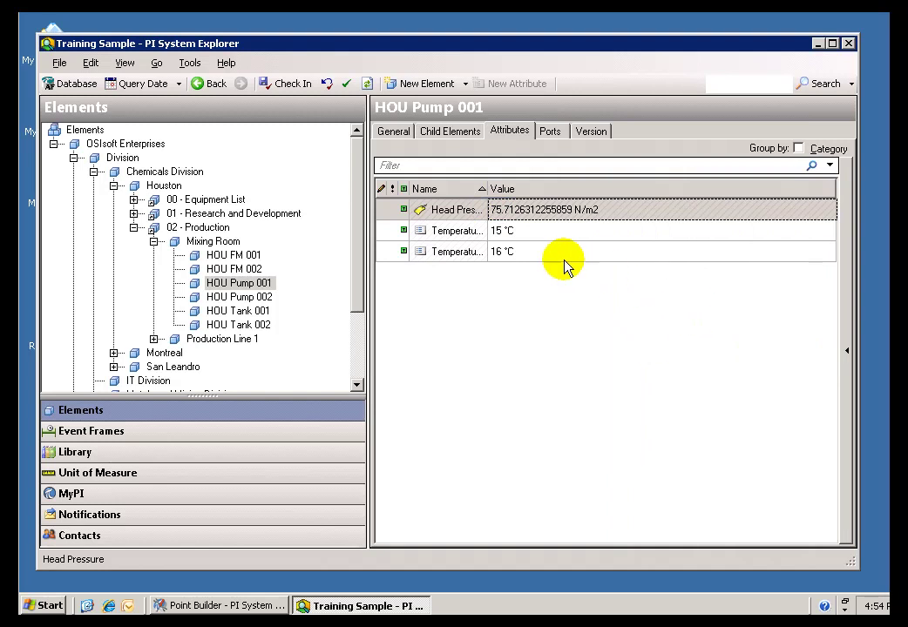
{"action": "left_click_drag", "start_coordinate": [486, 189], "coordinate": [567, 195]}
{"action": "left_click", "coordinate": [442, 237]}
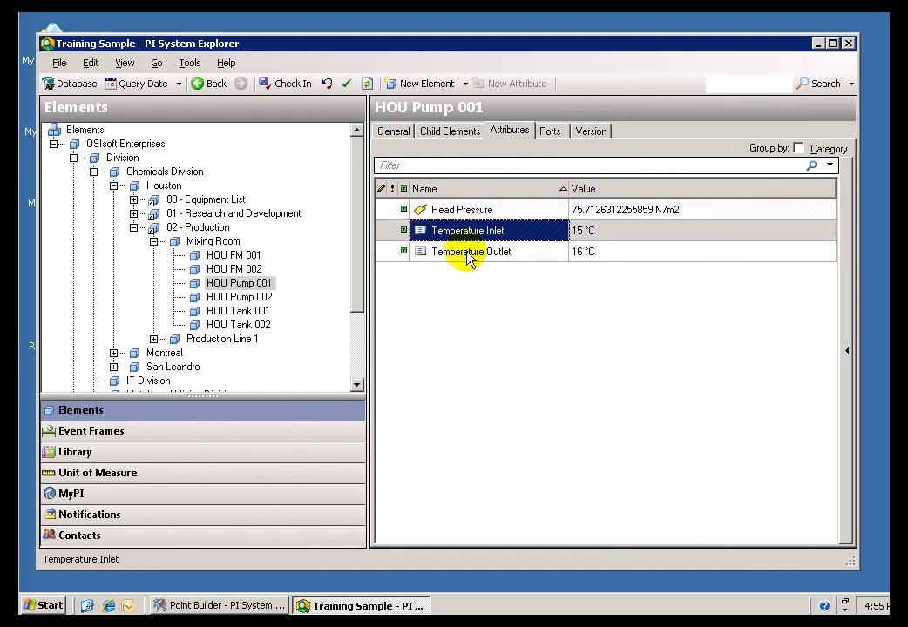
{"action": "left_click", "coordinate": [469, 253]}
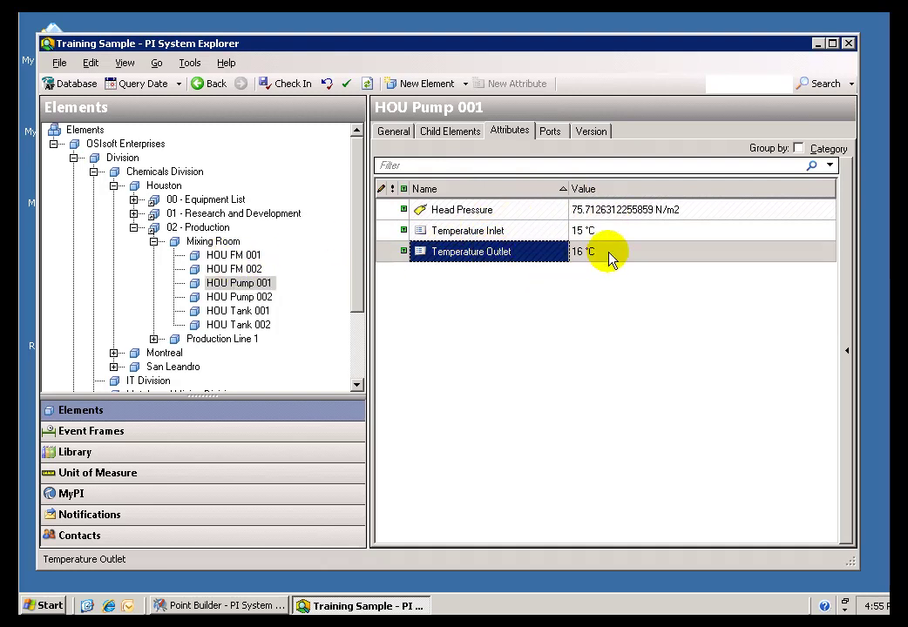
Re-expand 02 - Production > Mixing Room and show HOU Pump 002's attributes
{"action": "left_click", "coordinate": [153, 241]}
{"action": "left_click", "coordinate": [133, 228]}
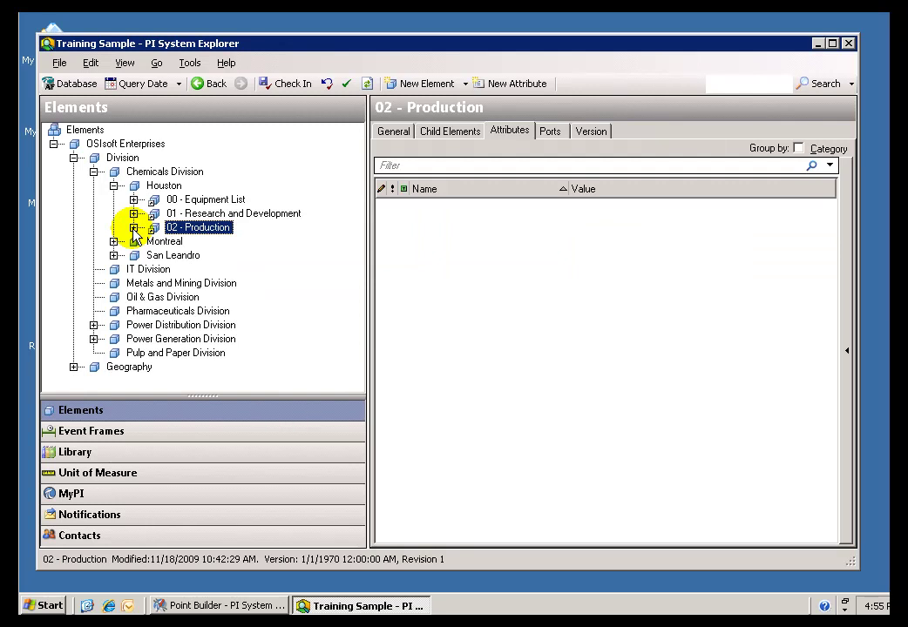
{"action": "left_click", "coordinate": [133, 228]}
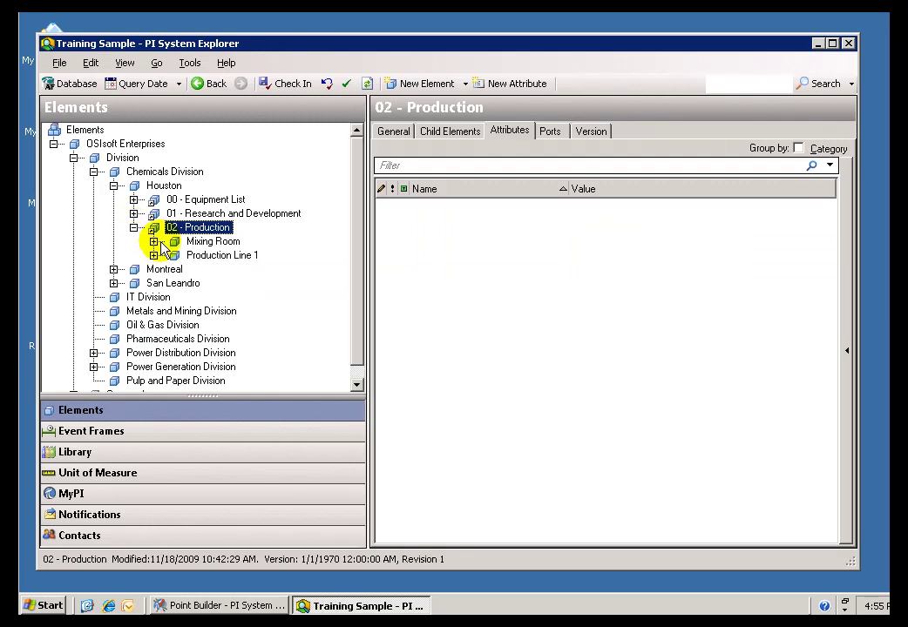
{"action": "left_click", "coordinate": [153, 241]}
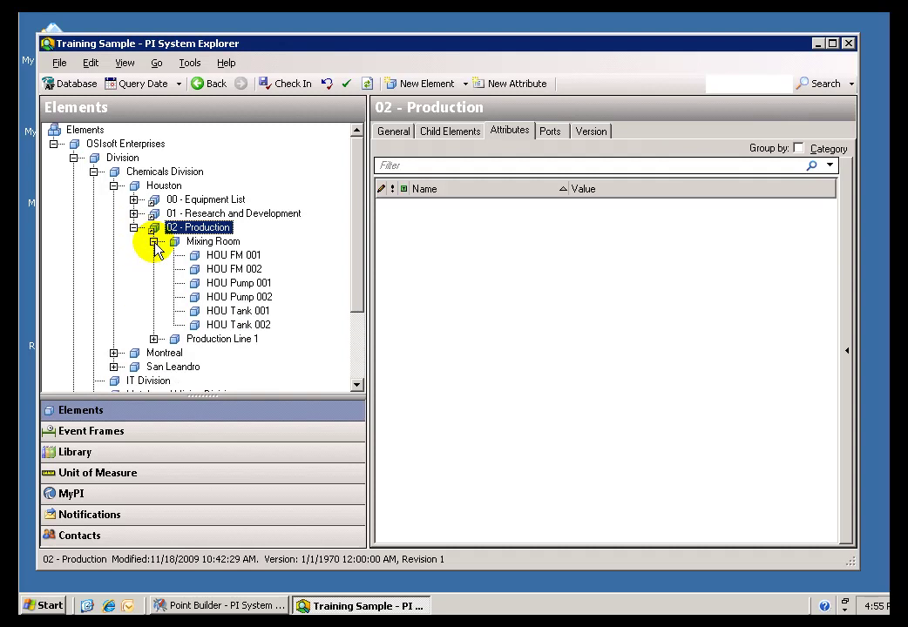
{"action": "left_click", "coordinate": [225, 298]}
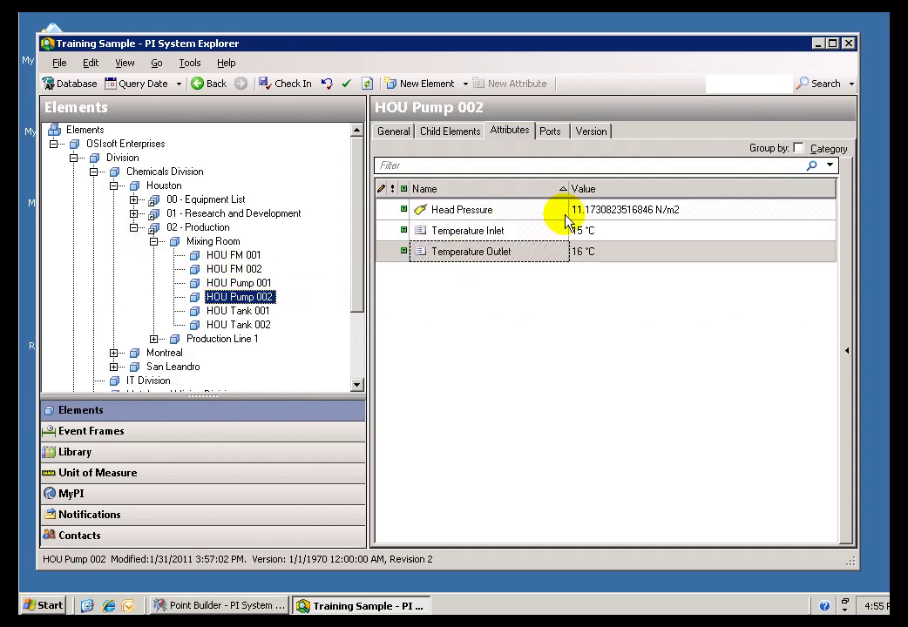
Show HOU Pump 002's Head Pressure details: a Double PI Point referencing HOU Pump 002.Head Pressure
{"action": "left_click", "coordinate": [601, 217]}
{"action": "left_click", "coordinate": [846, 319]}
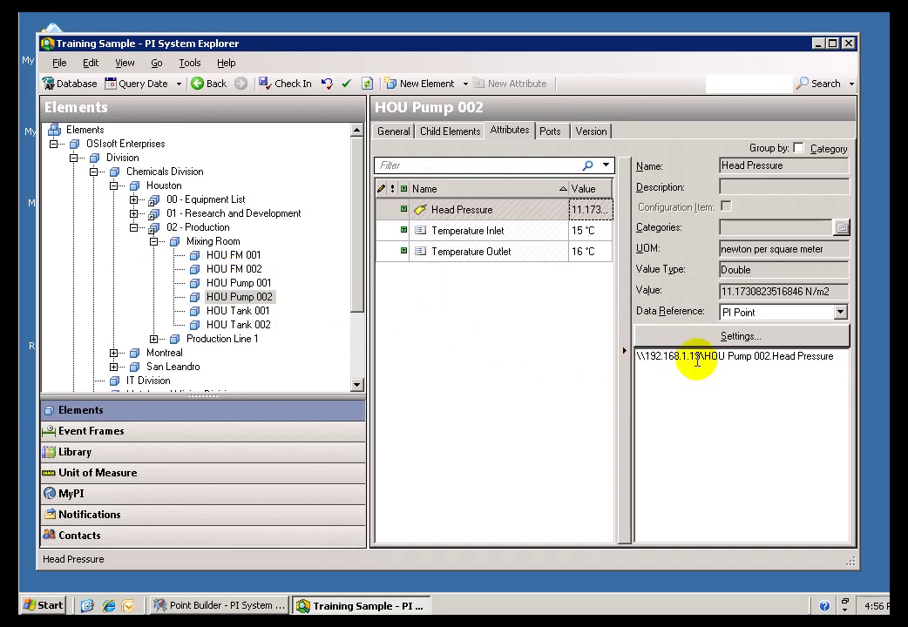
Open HOU Pump 001 via Geography > Houston > Chemicals Division > 02 - Production > Mixing Room
{"action": "left_click", "coordinate": [154, 242]}
{"action": "left_click", "coordinate": [133, 228]}
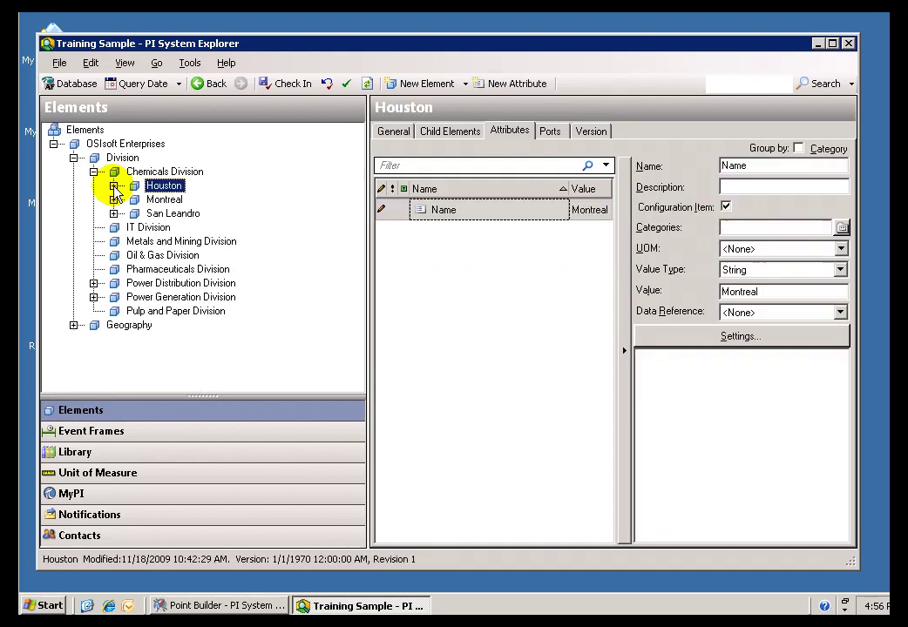
{"action": "left_click", "coordinate": [74, 325]}
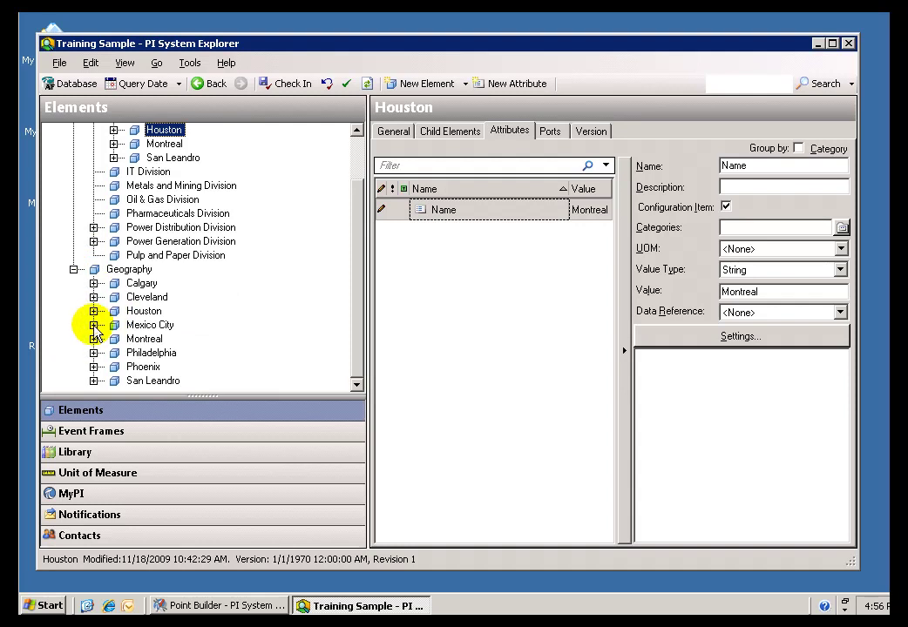
{"action": "left_click", "coordinate": [93, 312]}
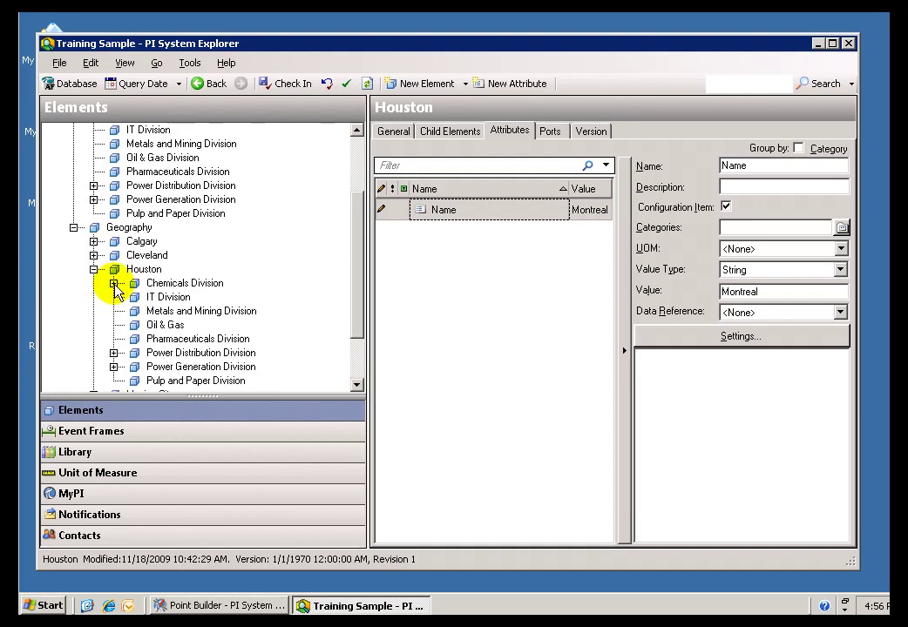
{"action": "left_click", "coordinate": [114, 284]}
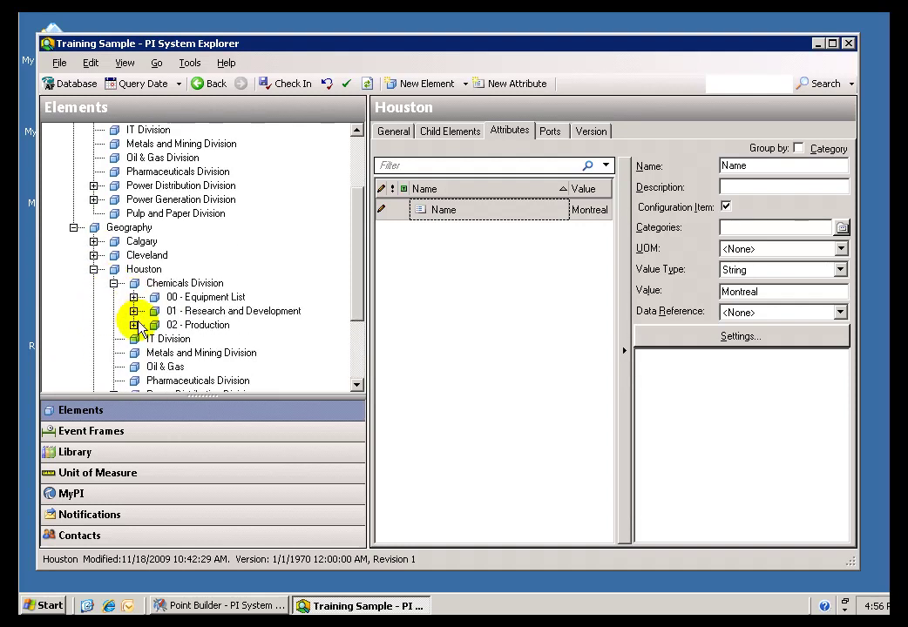
{"action": "left_click", "coordinate": [133, 325]}
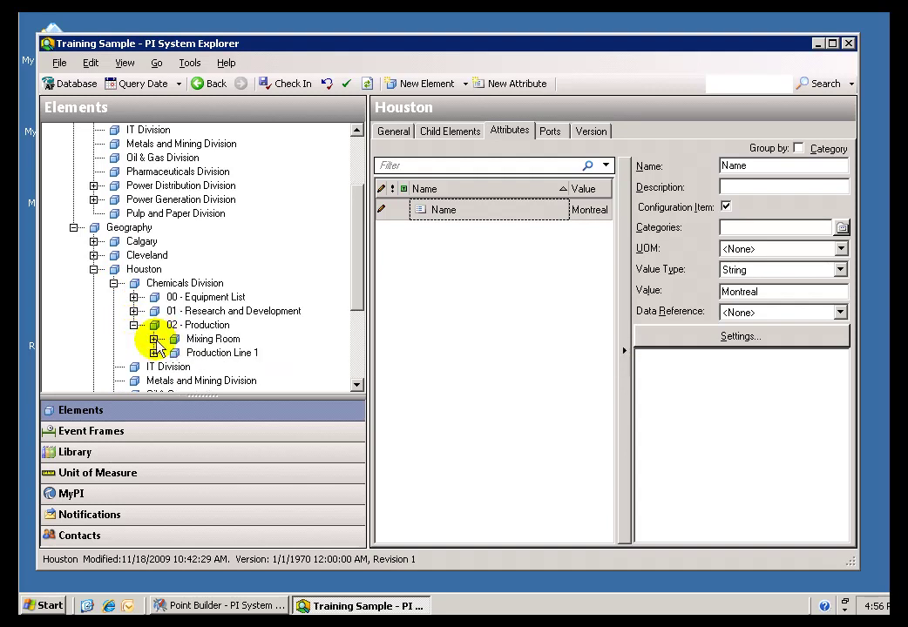
{"action": "left_click", "coordinate": [154, 339]}
{"action": "left_click", "coordinate": [243, 344]}
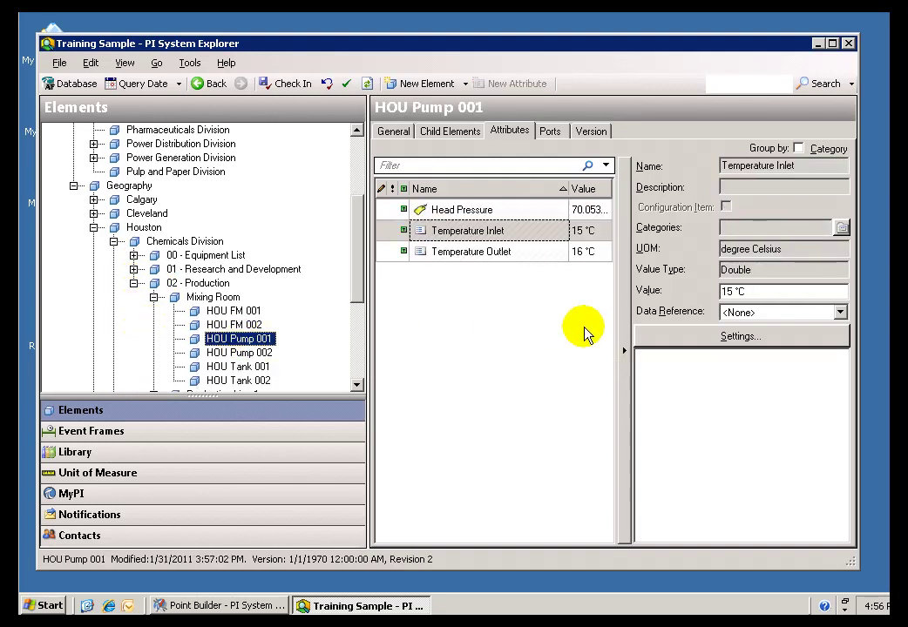
Collapse the Geography branch back to its Houston element
{"action": "left_click", "coordinate": [154, 297]}
{"action": "left_click", "coordinate": [134, 284]}
{"action": "left_click", "coordinate": [113, 242]}
{"action": "left_click", "coordinate": [93, 227]}
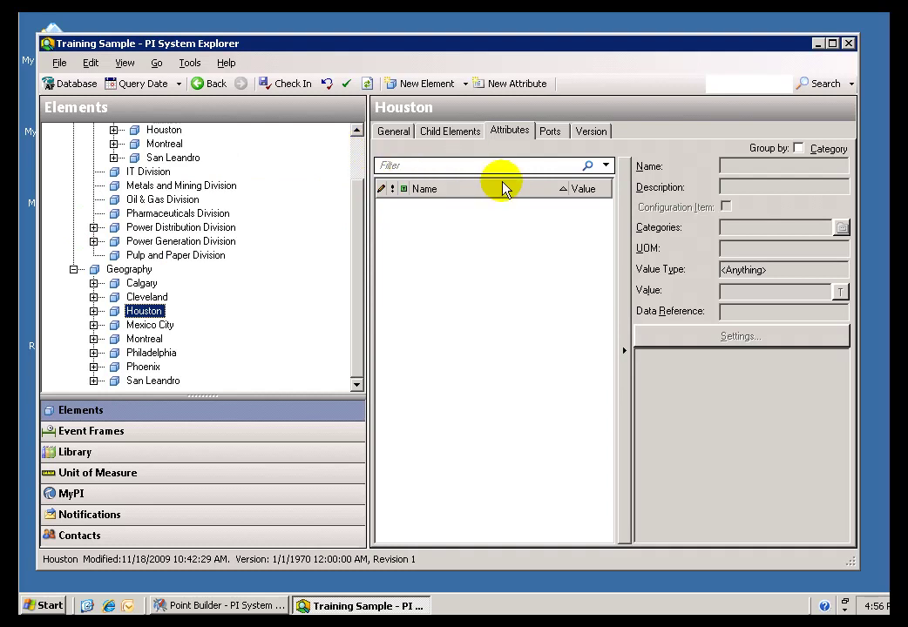
Start an advanced element search with OSIsoft Enterprises as the search root
{"action": "left_click", "coordinate": [853, 84]}
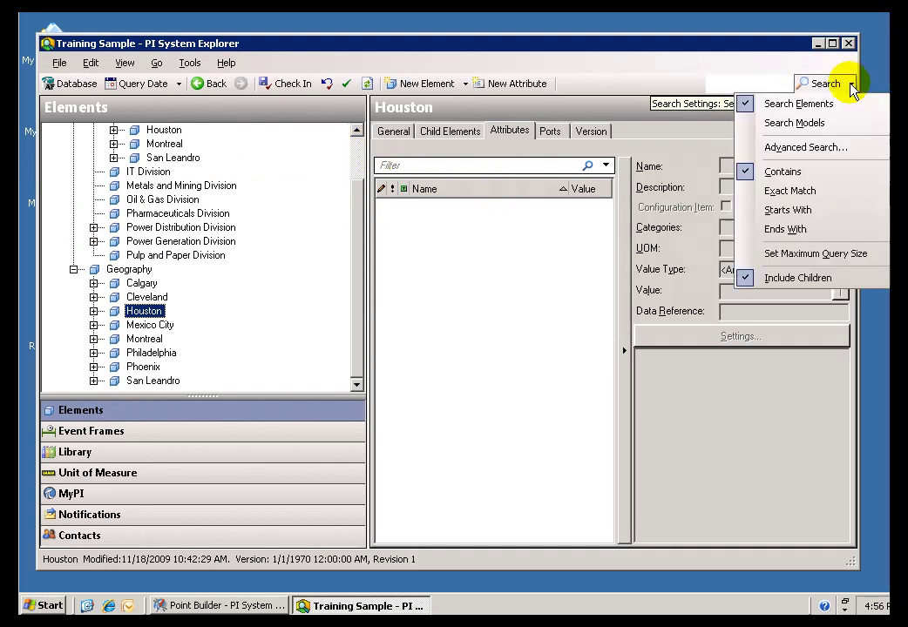
{"action": "left_click", "coordinate": [789, 150]}
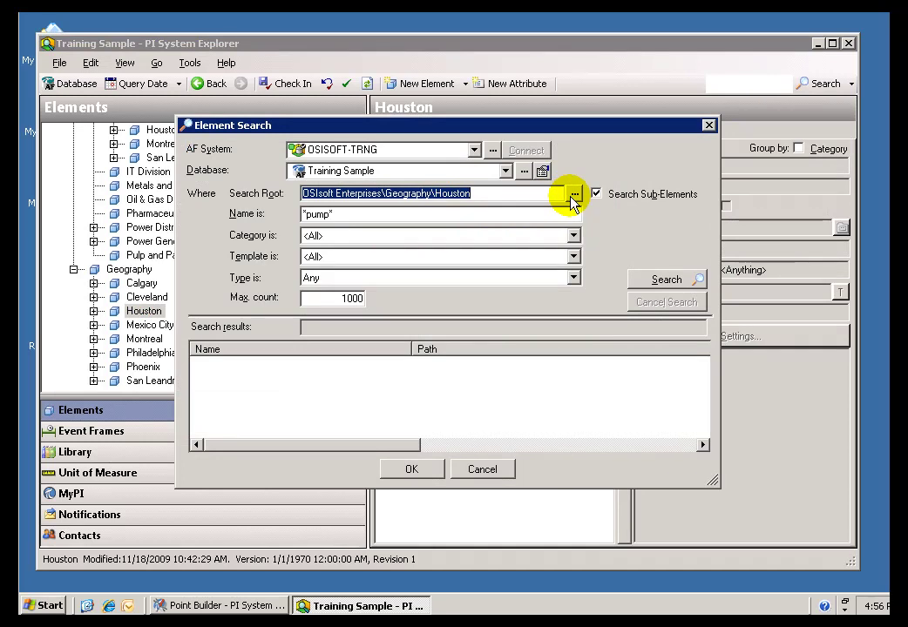
{"action": "left_click", "coordinate": [573, 195]}
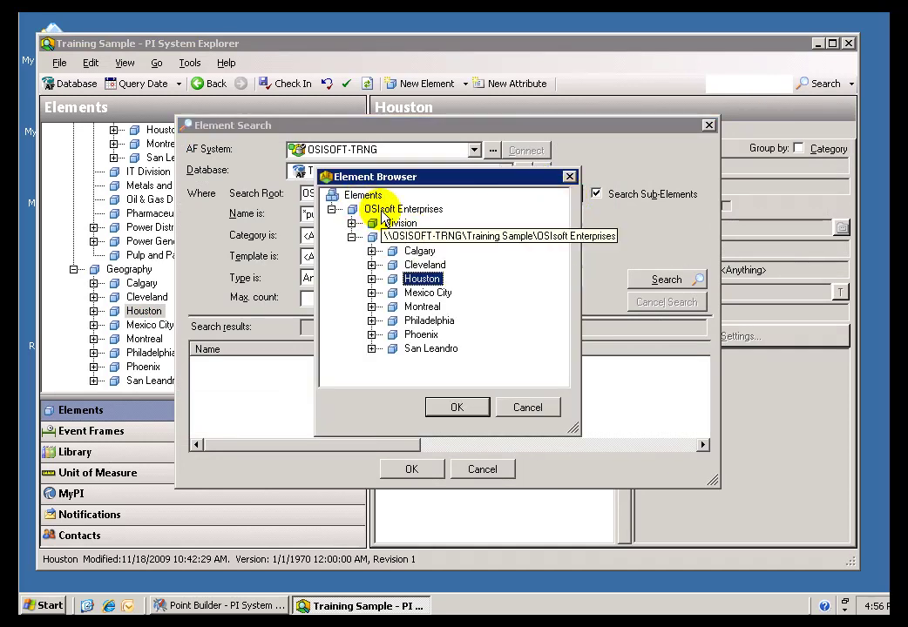
{"action": "left_click", "coordinate": [383, 210]}
{"action": "left_click", "coordinate": [459, 409]}
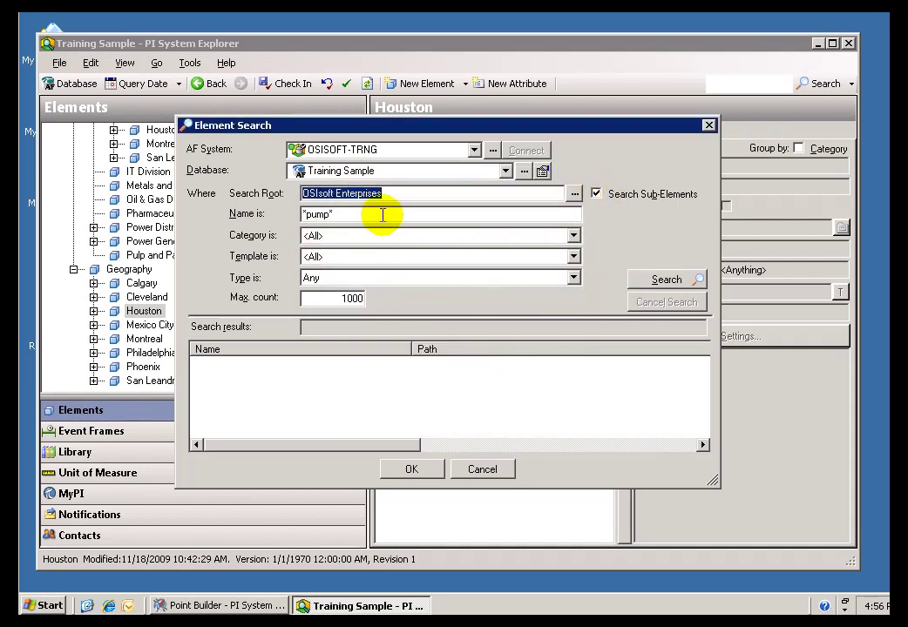
Search for names matching *pump* and select HOU Pump 002–004 among the 34 results
{"action": "left_click", "coordinate": [344, 215]}
{"action": "left_click_drag", "start_coordinate": [345, 215], "coordinate": [296, 219]}
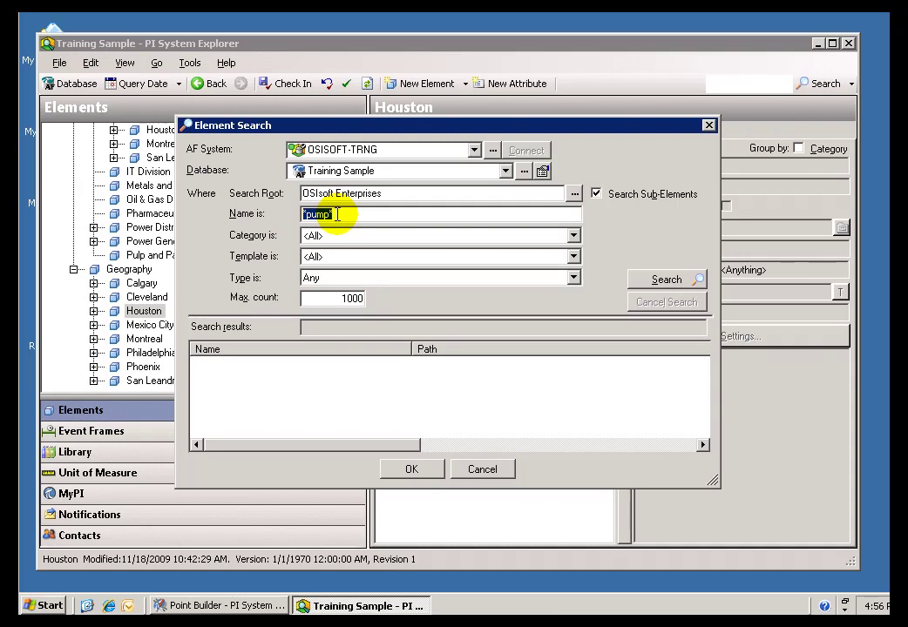
{"action": "left_click", "coordinate": [340, 215]}
{"action": "left_click_drag", "start_coordinate": [303, 214], "coordinate": [375, 217]}
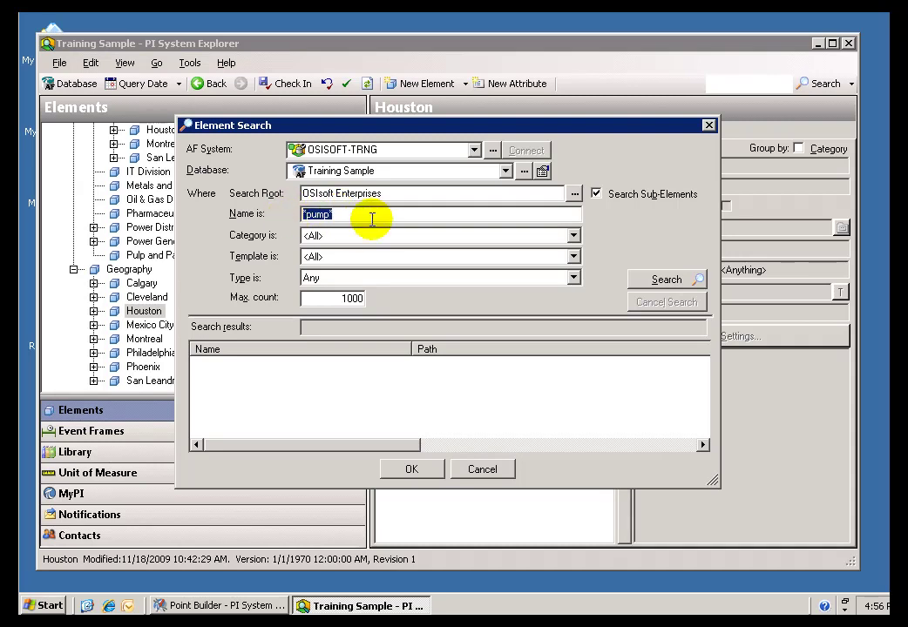
{"action": "left_click", "coordinate": [666, 288]}
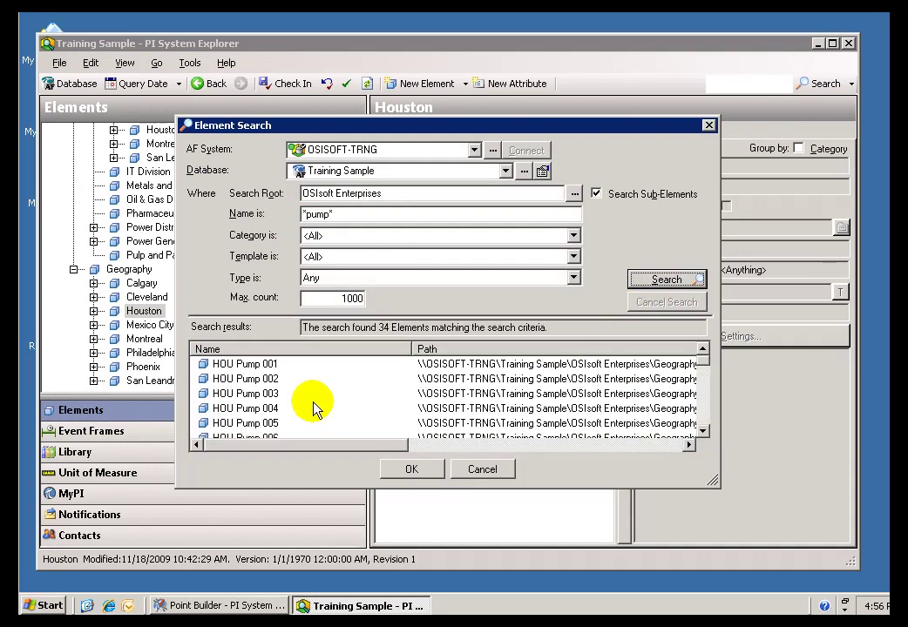
{"action": "left_click", "coordinate": [231, 380]}
{"action": "left_click", "coordinate": [240, 394]}
{"action": "left_click", "coordinate": [252, 408]}
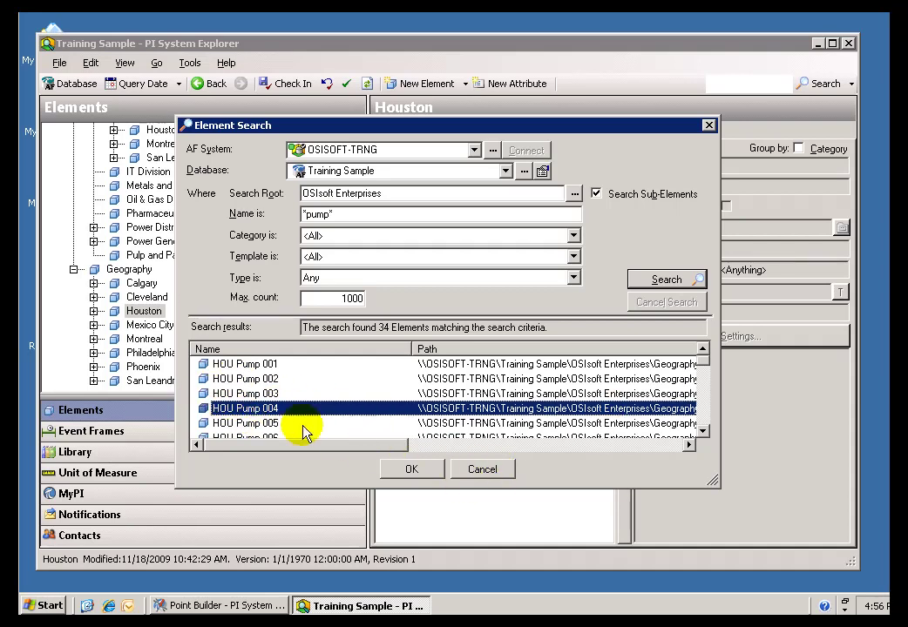
Close the search, expand Houston > 02 - Production > Mixing Room, and view HOU FM 001's Flow Rate
{"action": "left_click", "coordinate": [483, 470]}
{"action": "left_click", "coordinate": [358, 171]}
{"action": "left_click", "coordinate": [113, 186]}
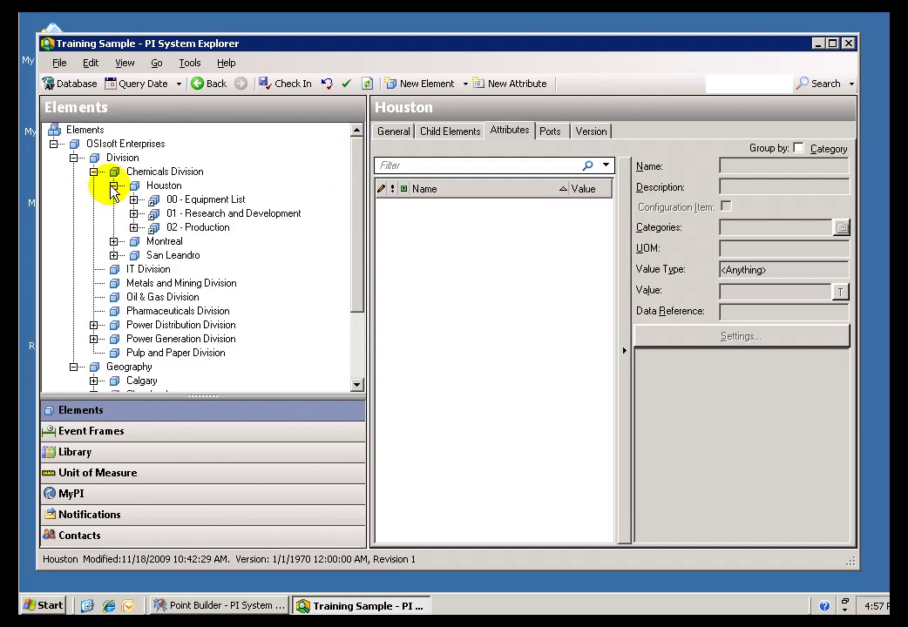
{"action": "left_click", "coordinate": [133, 228]}
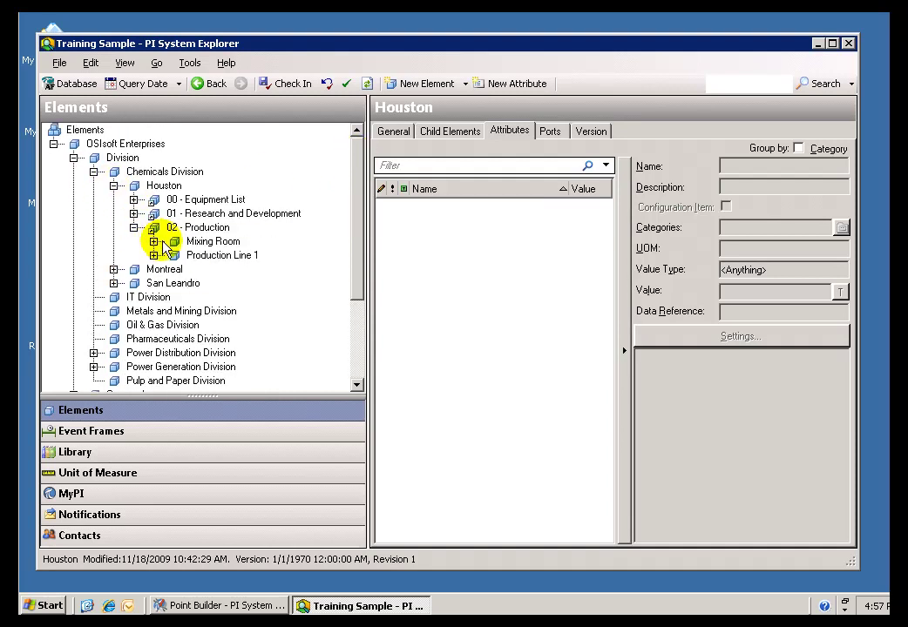
{"action": "left_click", "coordinate": [153, 241]}
{"action": "left_click", "coordinate": [218, 256]}
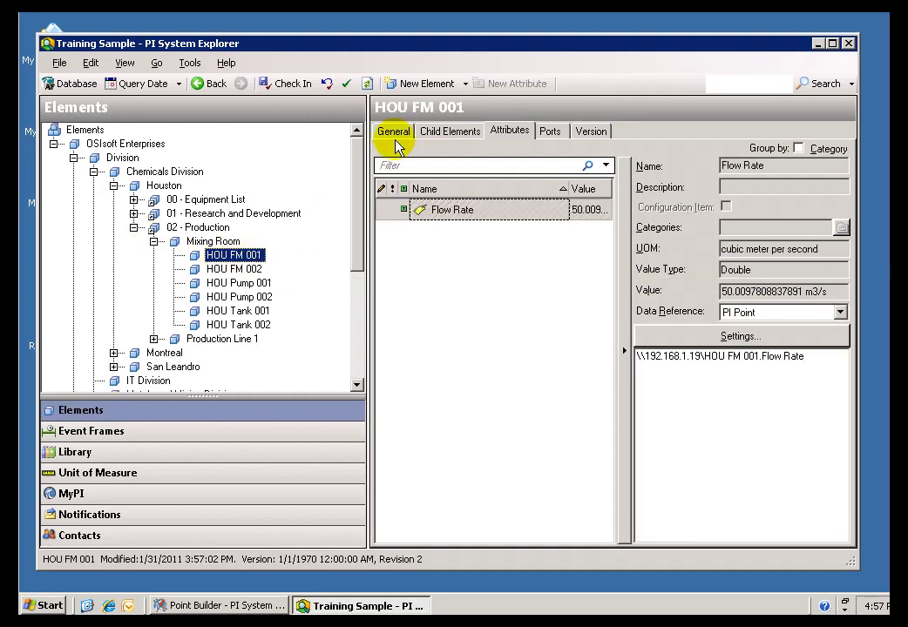
Compare HOU Pump 001 and 002, viewing Pump 002's general properties and then its attributes
{"action": "left_click", "coordinate": [228, 297]}
{"action": "left_click", "coordinate": [216, 283]}
{"action": "left_click", "coordinate": [228, 297]}
{"action": "left_click", "coordinate": [392, 132]}
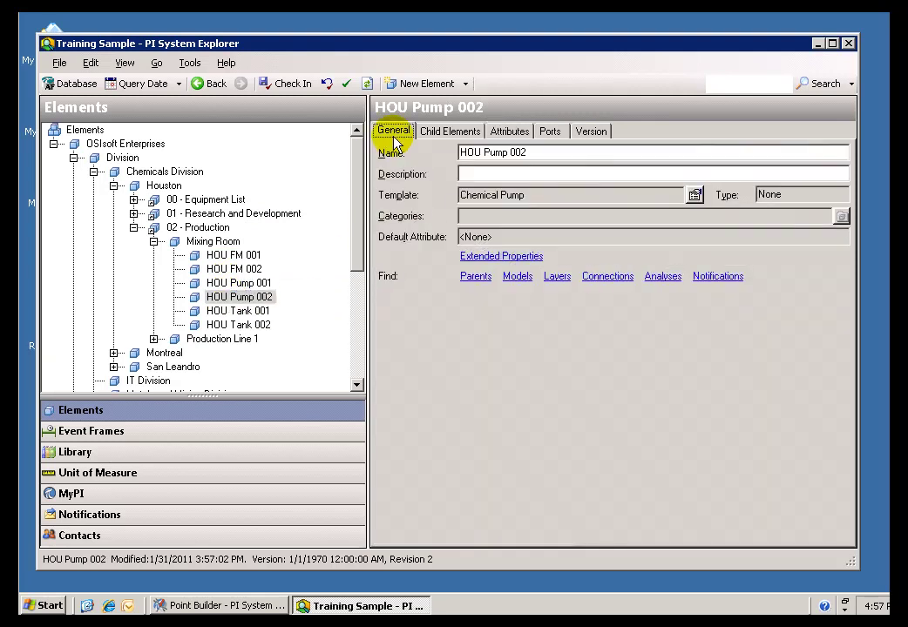
{"action": "left_click", "coordinate": [504, 135]}
Inspect HOU Pump 002's Head Pressure, Temperature Inlet and Temperature Outlet (16 °C) attributes
{"action": "left_click", "coordinate": [451, 211]}
{"action": "left_click", "coordinate": [465, 231]}
{"action": "left_click", "coordinate": [448, 254]}
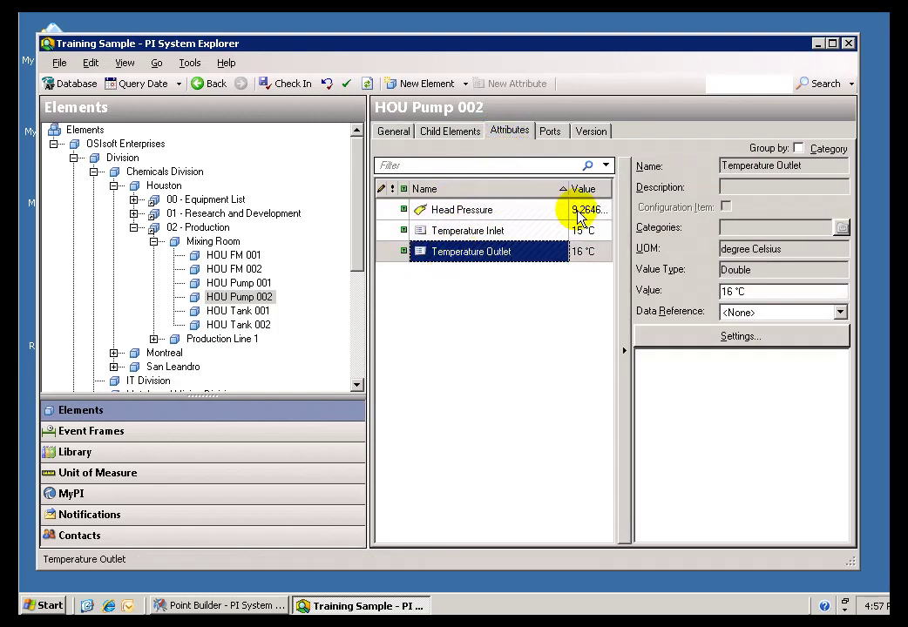
{"action": "mouse_move", "coordinate": [592, 219]}
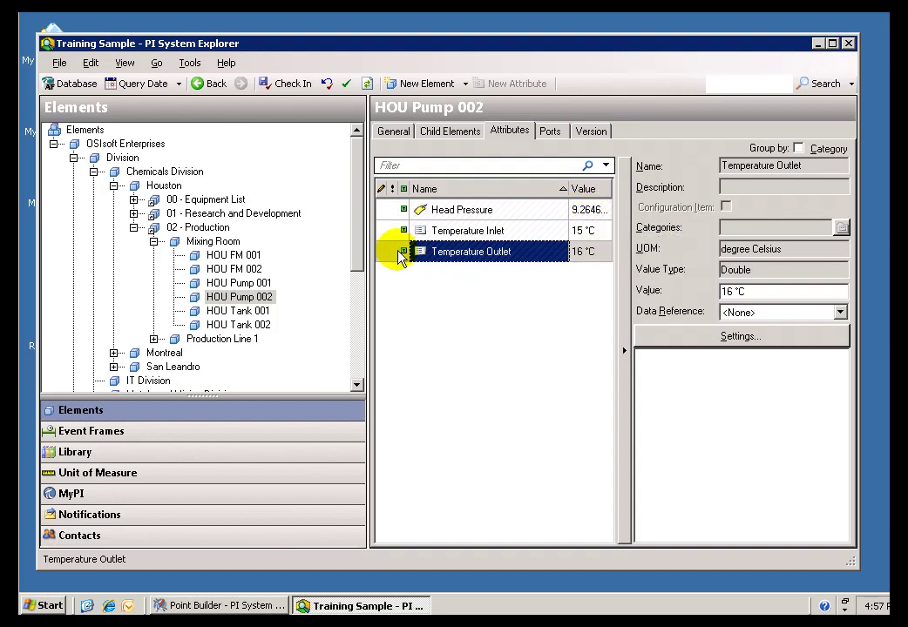
{"action": "left_click", "coordinate": [223, 284]}
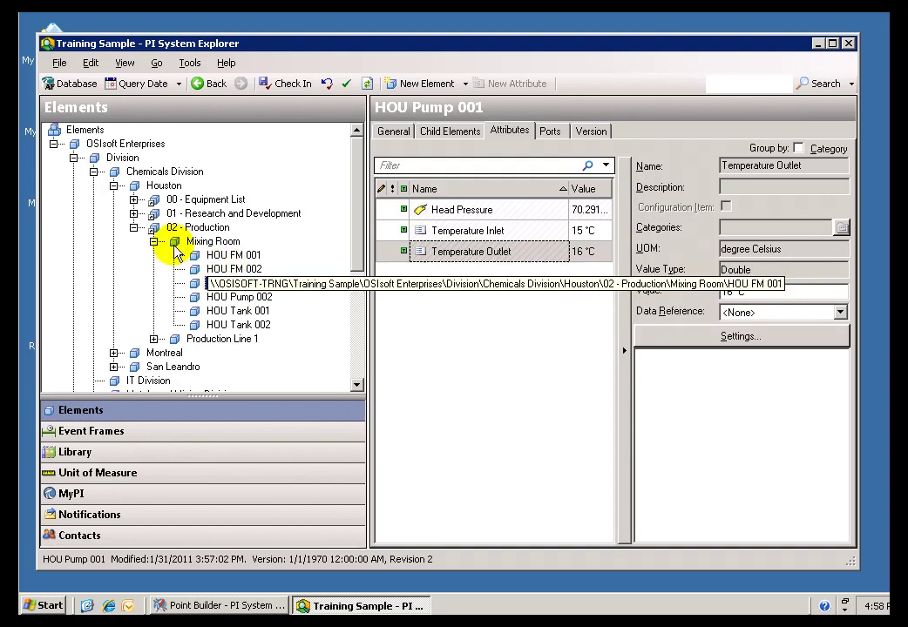
{"action": "left_click", "coordinate": [241, 296]}
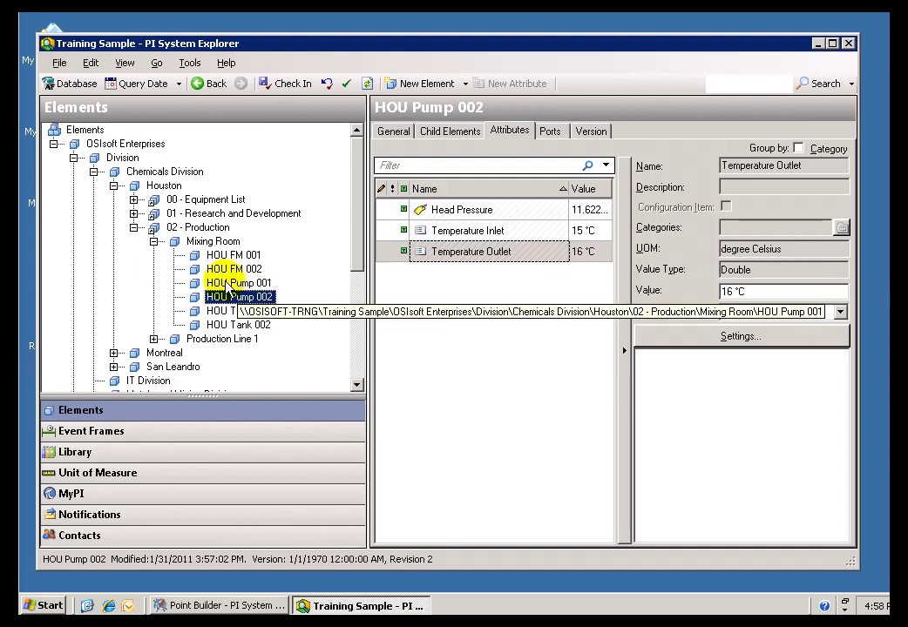
{"action": "left_click", "coordinate": [231, 283]}
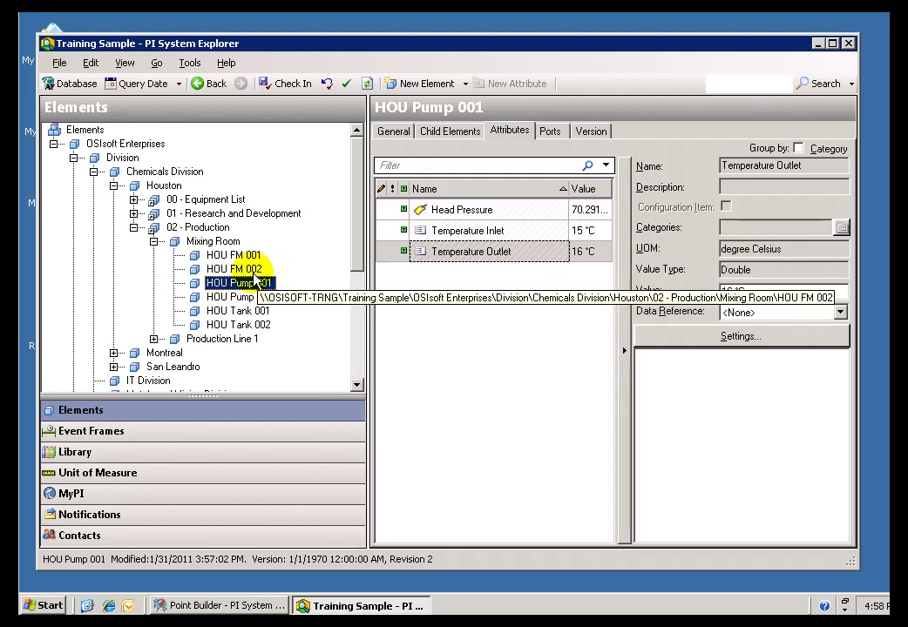
{"action": "left_click", "coordinate": [249, 297]}
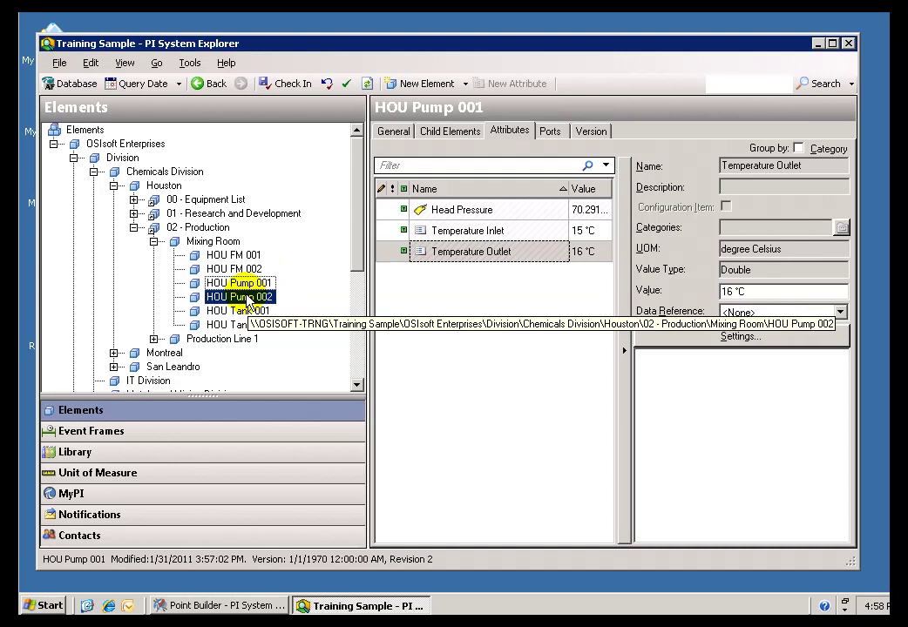
{"action": "left_click", "coordinate": [459, 217]}
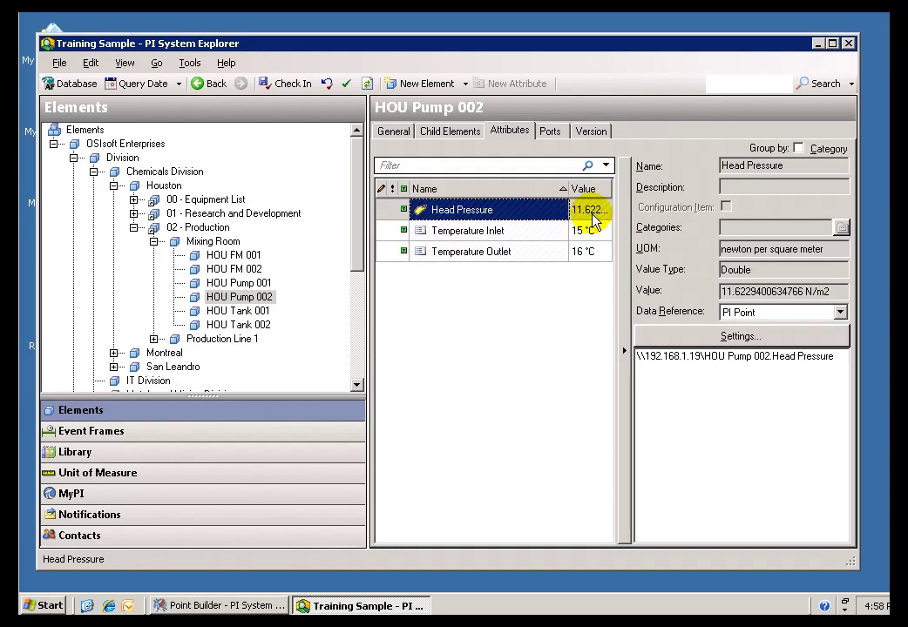
{"action": "left_click", "coordinate": [507, 235]}
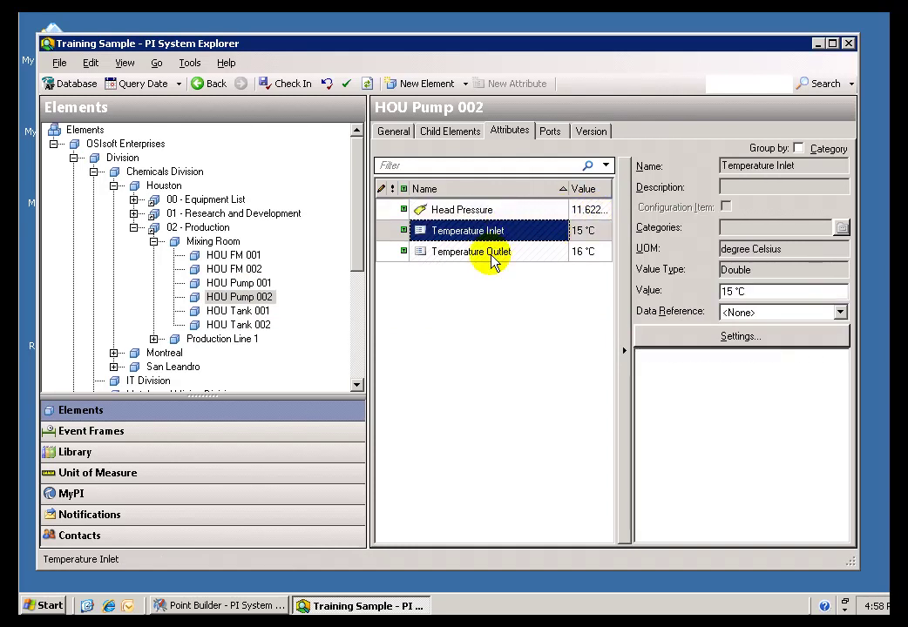
{"action": "left_click", "coordinate": [493, 254]}
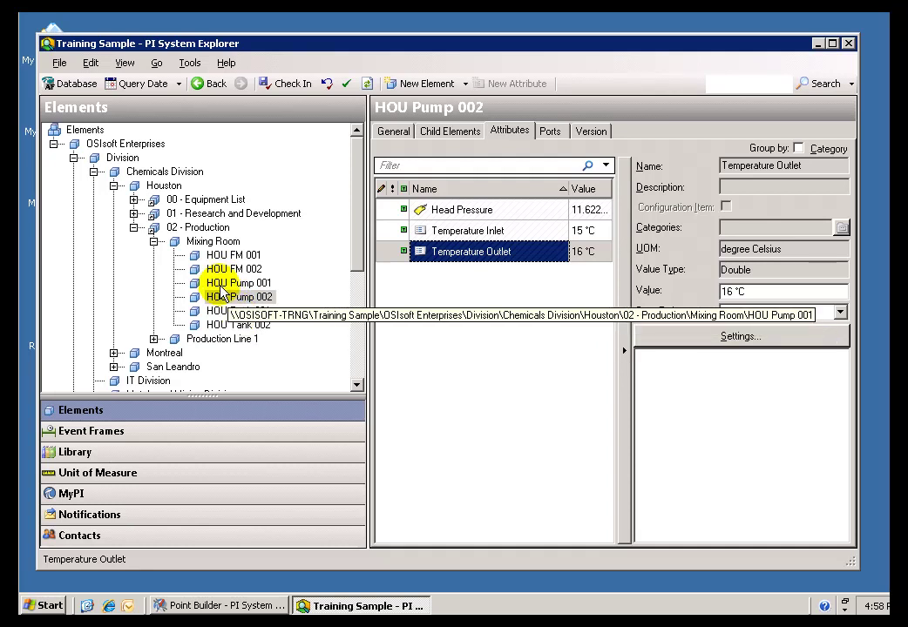
Navigate to 00 - Equipment List > Reactors and open HOU Reactor 101's attributes
{"action": "left_click", "coordinate": [153, 241]}
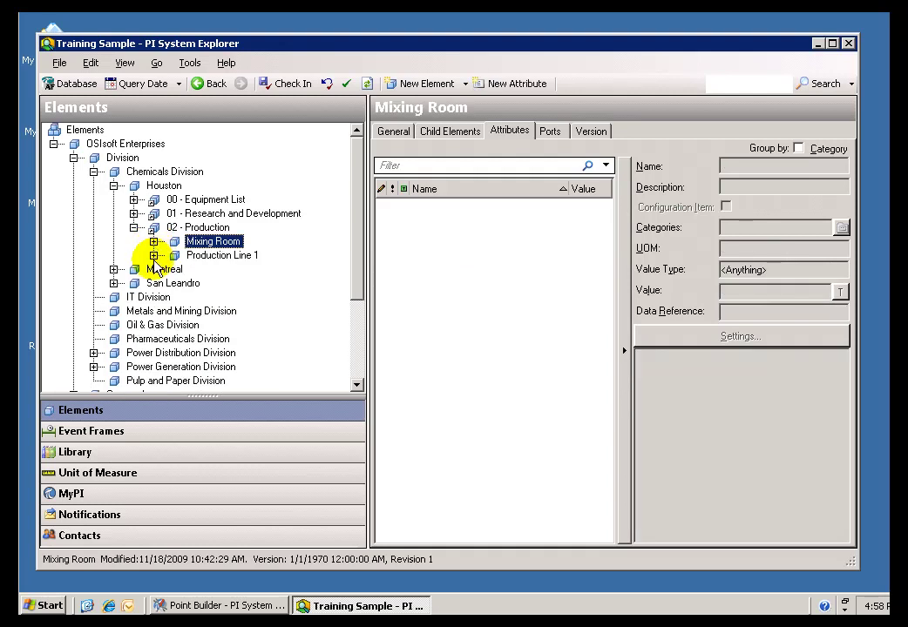
{"action": "left_click", "coordinate": [153, 255]}
{"action": "left_click", "coordinate": [153, 256]}
{"action": "left_click", "coordinate": [133, 199]}
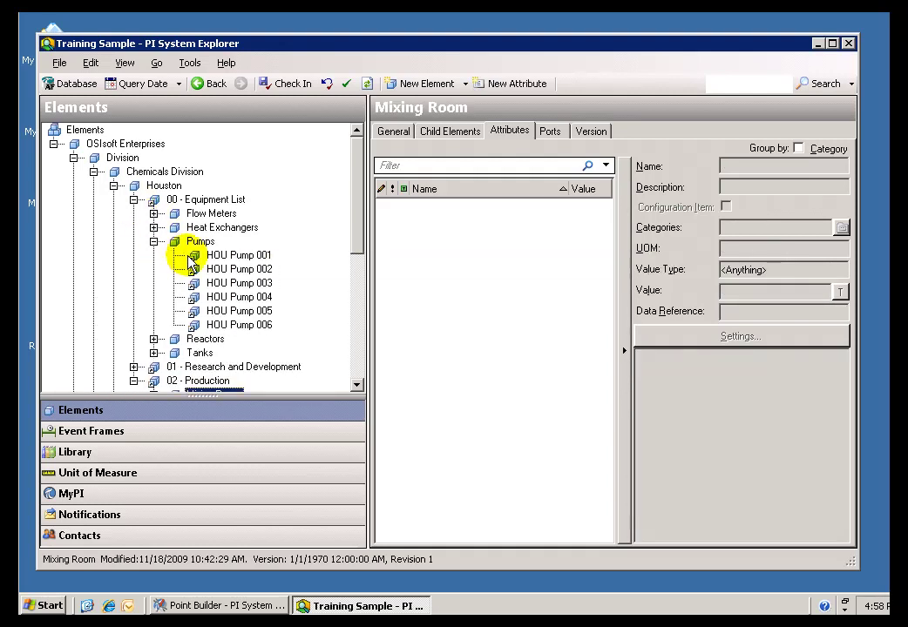
{"action": "left_click", "coordinate": [154, 242]}
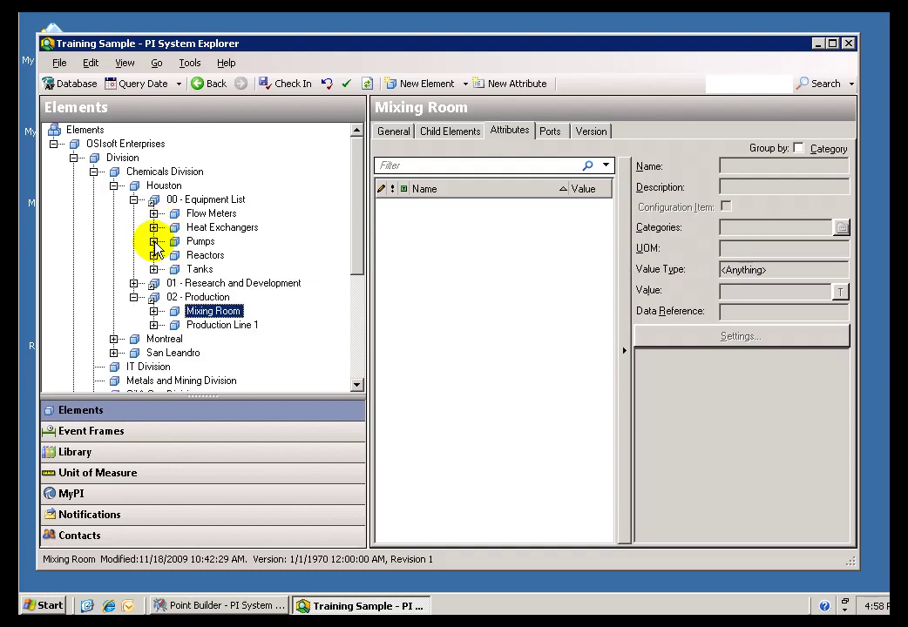
{"action": "left_click", "coordinate": [154, 255]}
{"action": "left_click", "coordinate": [229, 269]}
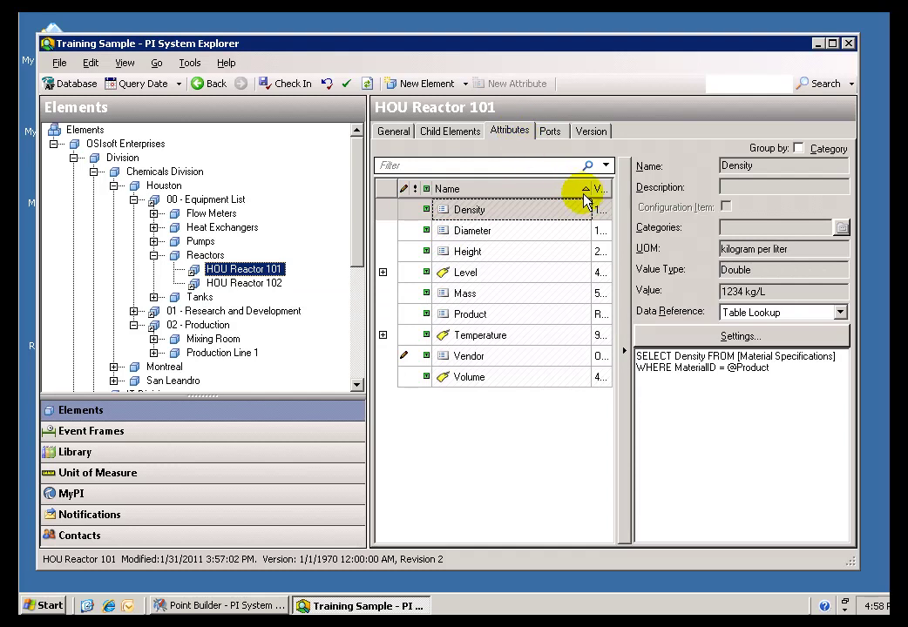
Widen the attribute list to full values, briefly comparing HOU Reactor 102 before returning to 101
{"action": "left_click", "coordinate": [624, 349]}
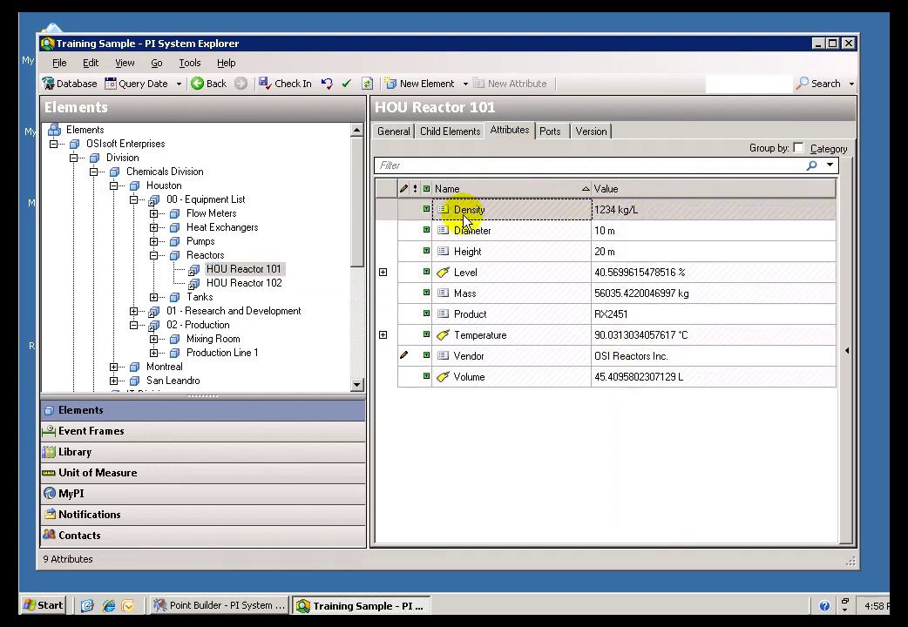
{"action": "left_click", "coordinate": [227, 287]}
{"action": "left_click", "coordinate": [237, 272]}
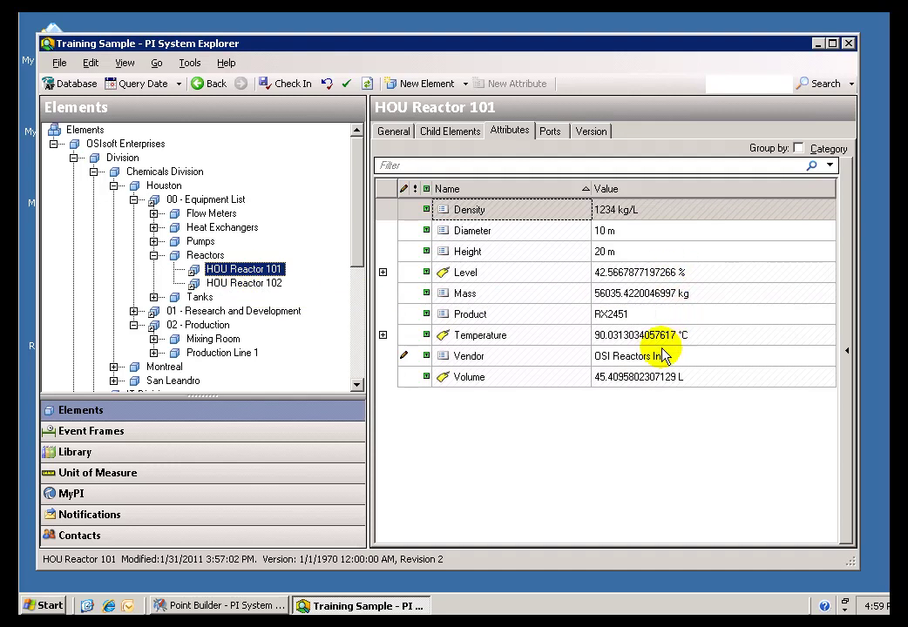
{"action": "mouse_move", "coordinate": [616, 366]}
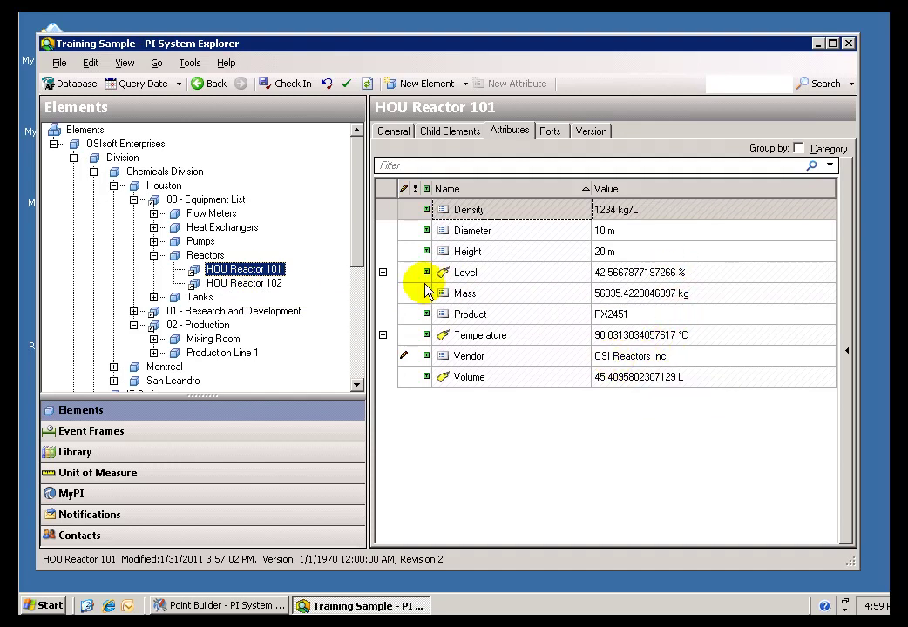
Expand Level and Temperature to show their child attributes, including the 9–103 °C limits
{"action": "left_click", "coordinate": [383, 272]}
{"action": "left_click", "coordinate": [382, 398]}
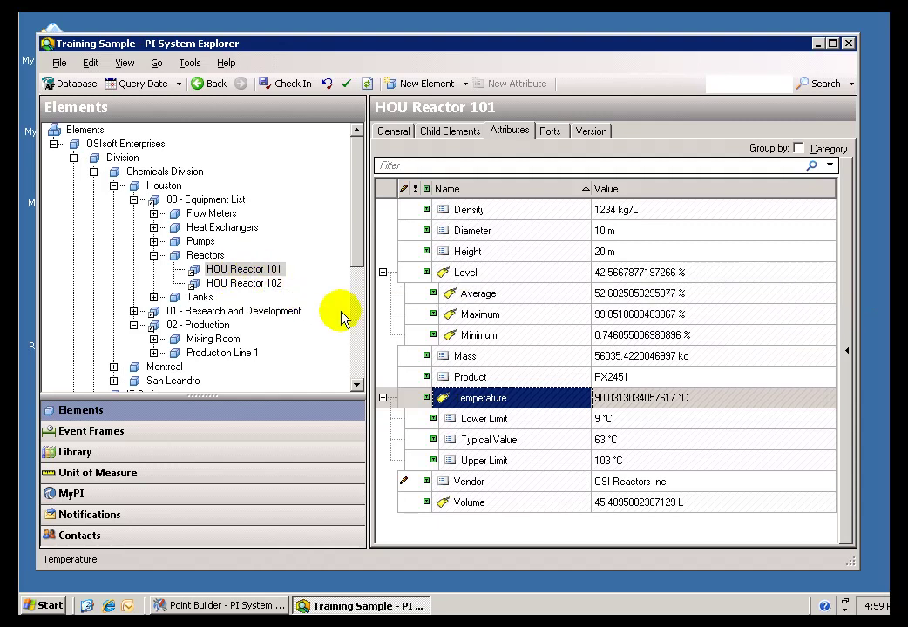
{"action": "mouse_move", "coordinate": [662, 392]}
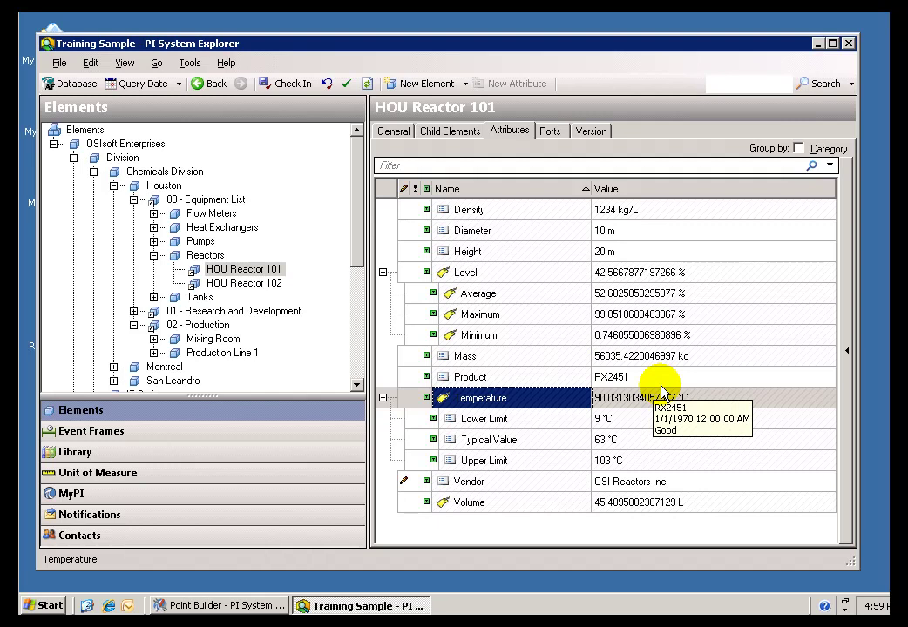
{"action": "left_click", "coordinate": [214, 272]}
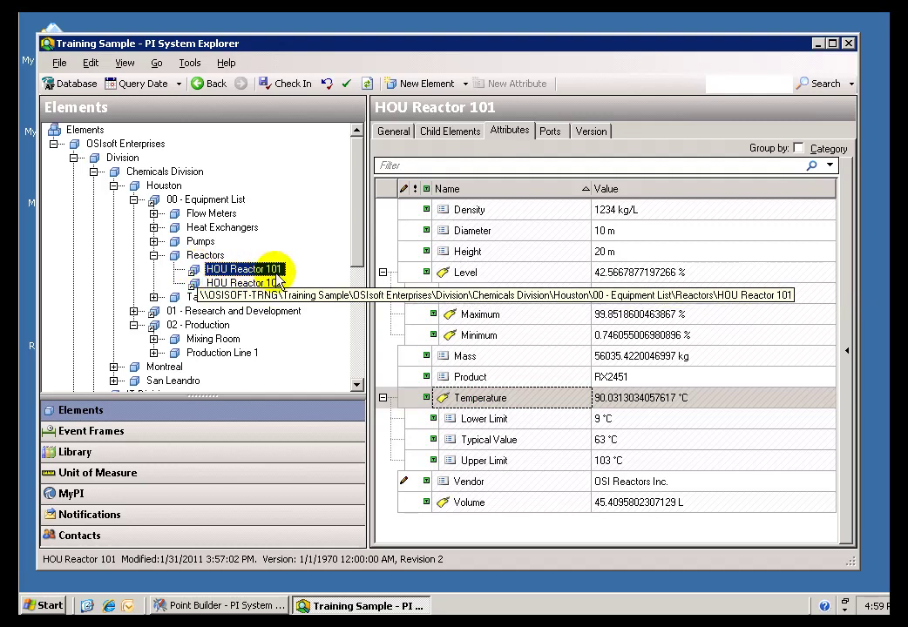
Compare HOU Reactor 102, then expand HOU Reactor 101's Level and Temperature child attributes
{"action": "left_click", "coordinate": [202, 285]}
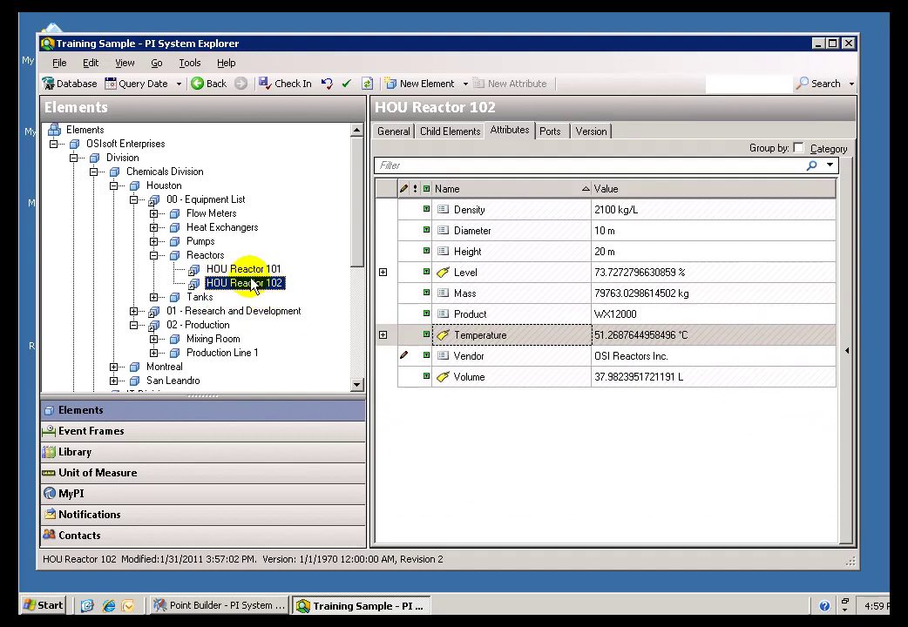
{"action": "left_click", "coordinate": [234, 272]}
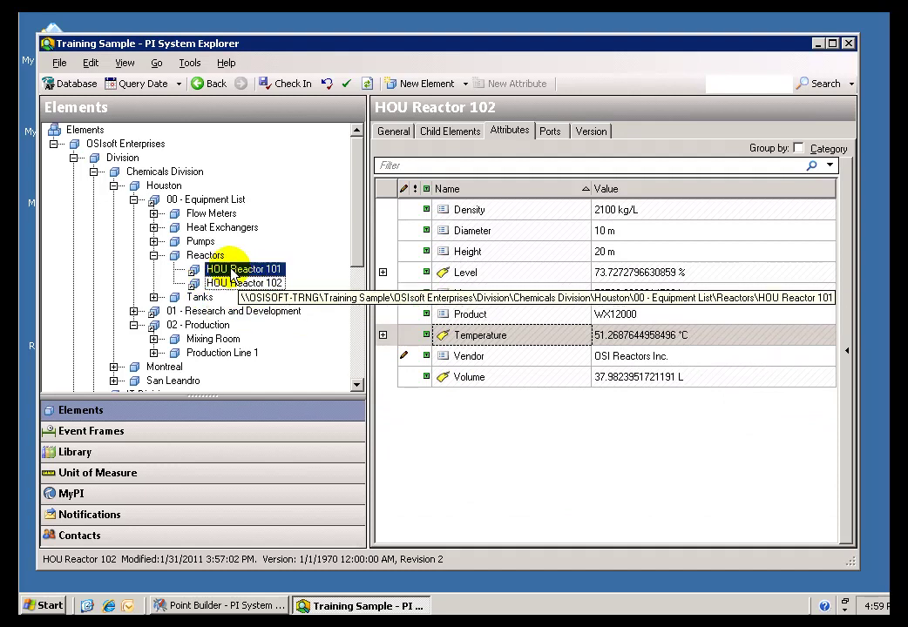
{"action": "left_click", "coordinate": [383, 273]}
{"action": "left_click", "coordinate": [382, 397]}
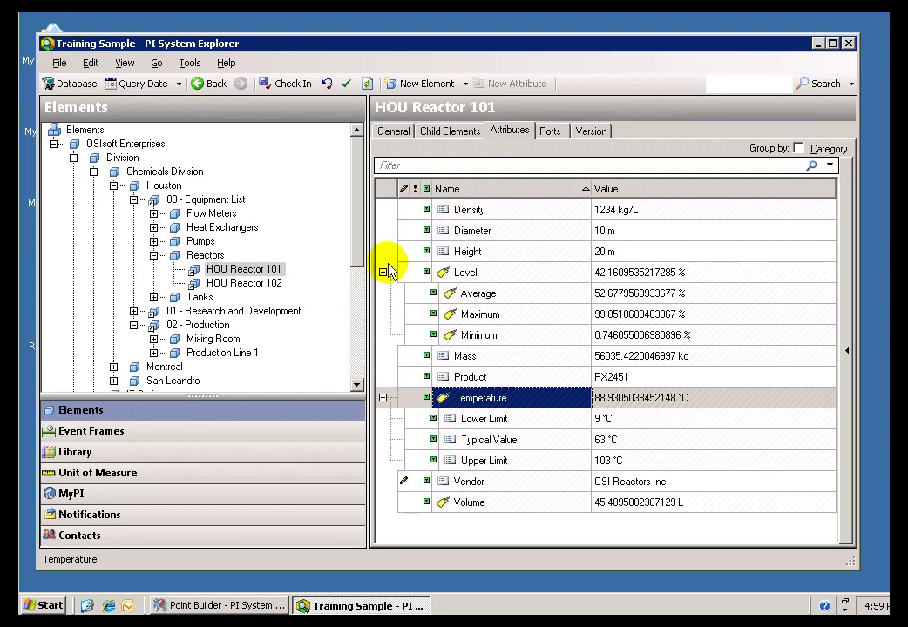
Switch to HOU Reactor 102 and use the Up arrow to return to HOU Reactor 101
{"action": "left_click", "coordinate": [225, 271]}
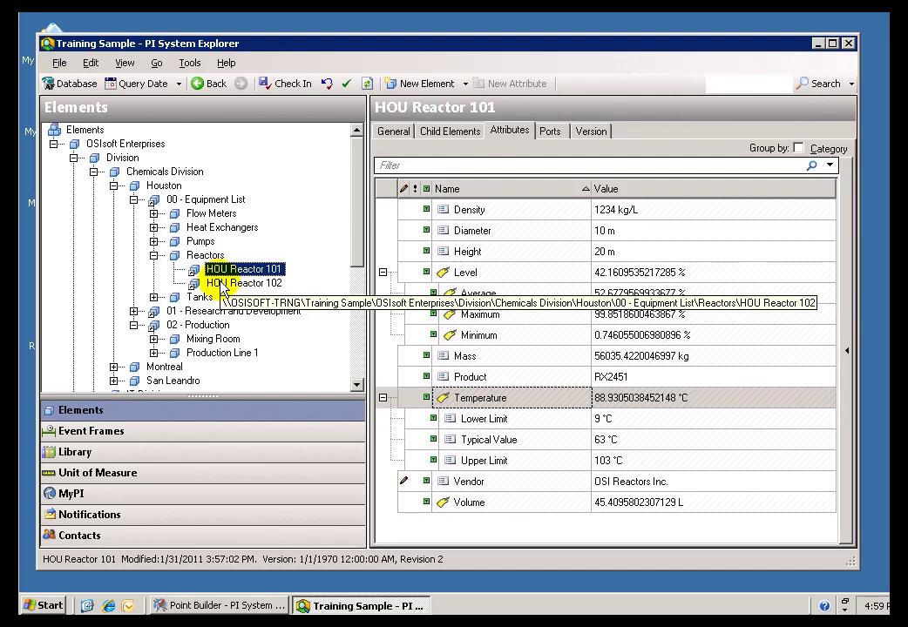
{"action": "left_click", "coordinate": [224, 285]}
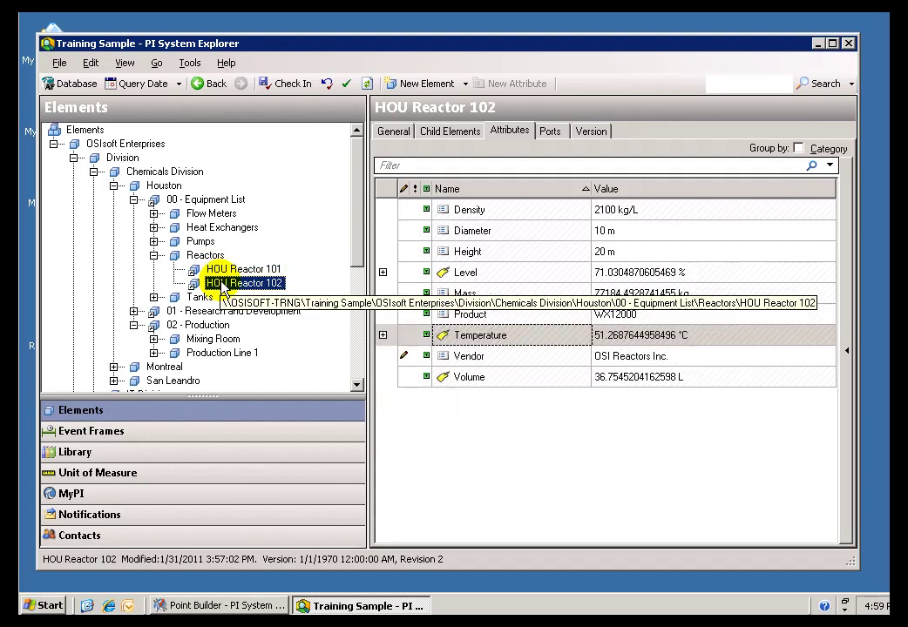
{"action": "key", "text": "Up"}
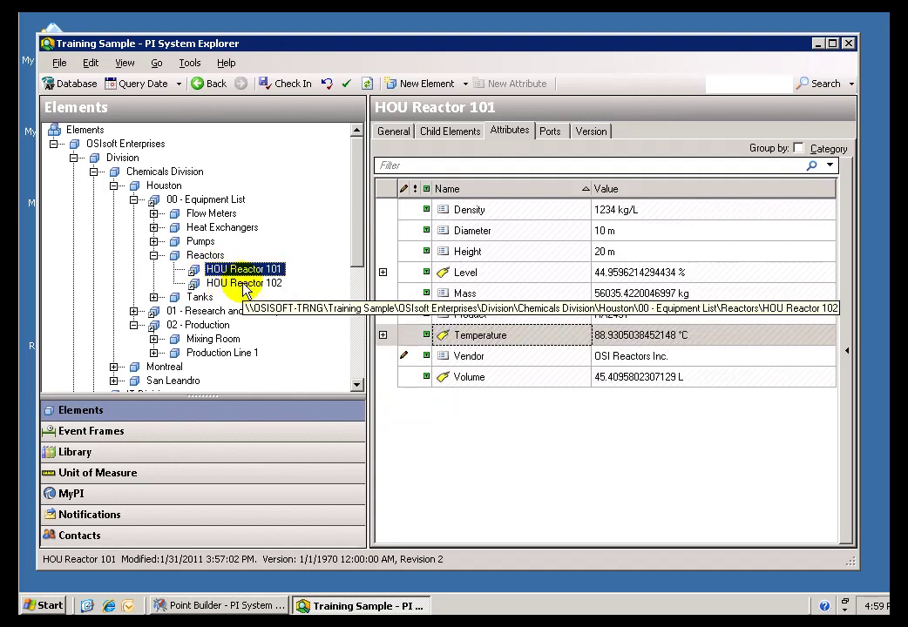